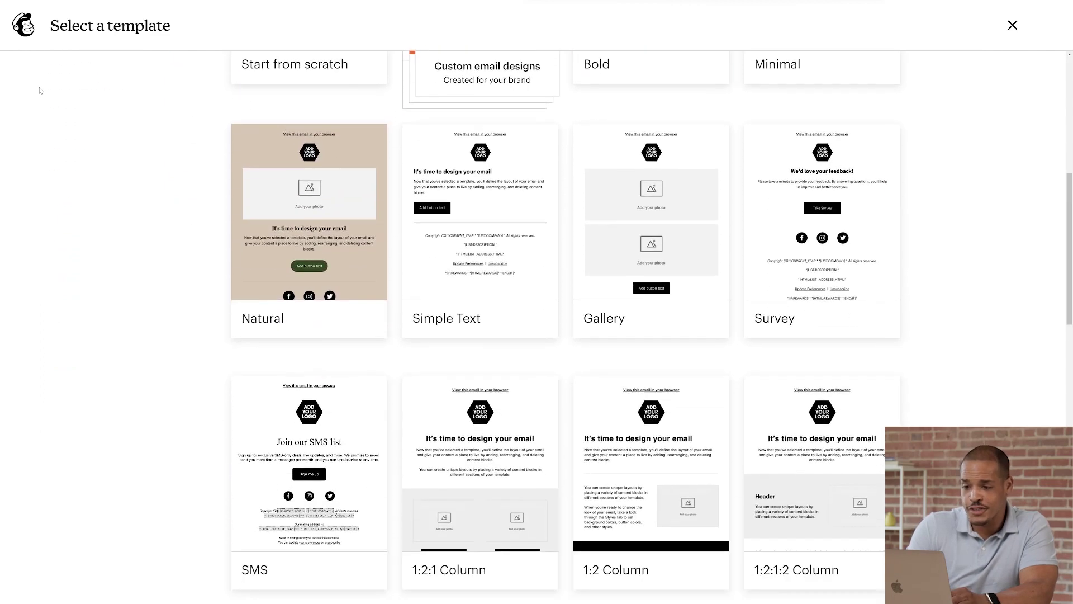
- Expand the Email Purpose and Industry filter lists in the template chooser sidebar
scroll(39, 90, down, 10)
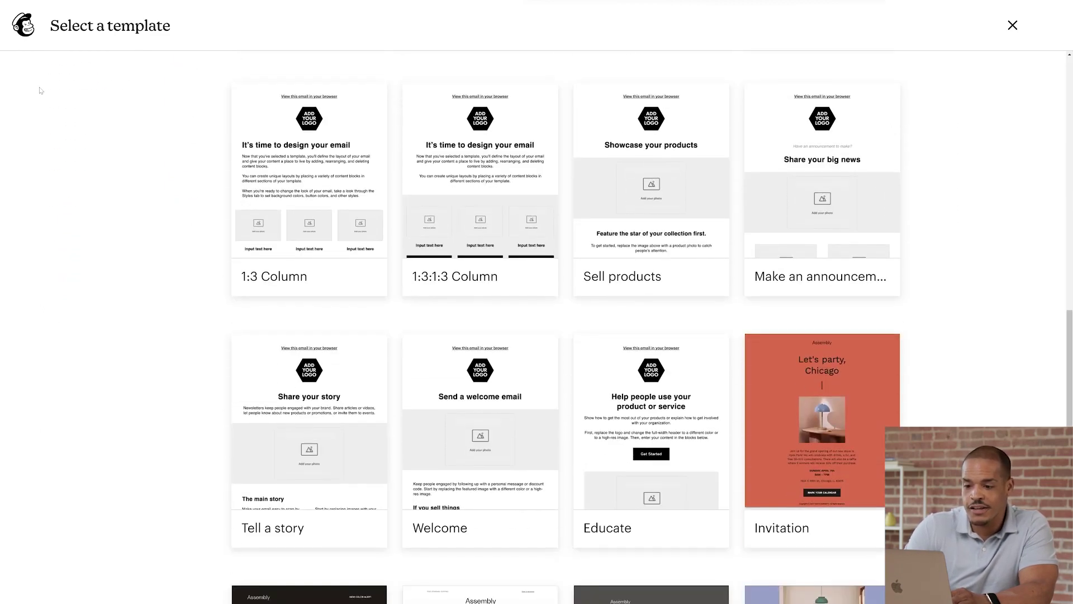
scroll(39, 90, down, 4)
scroll(40, 91, up, 16)
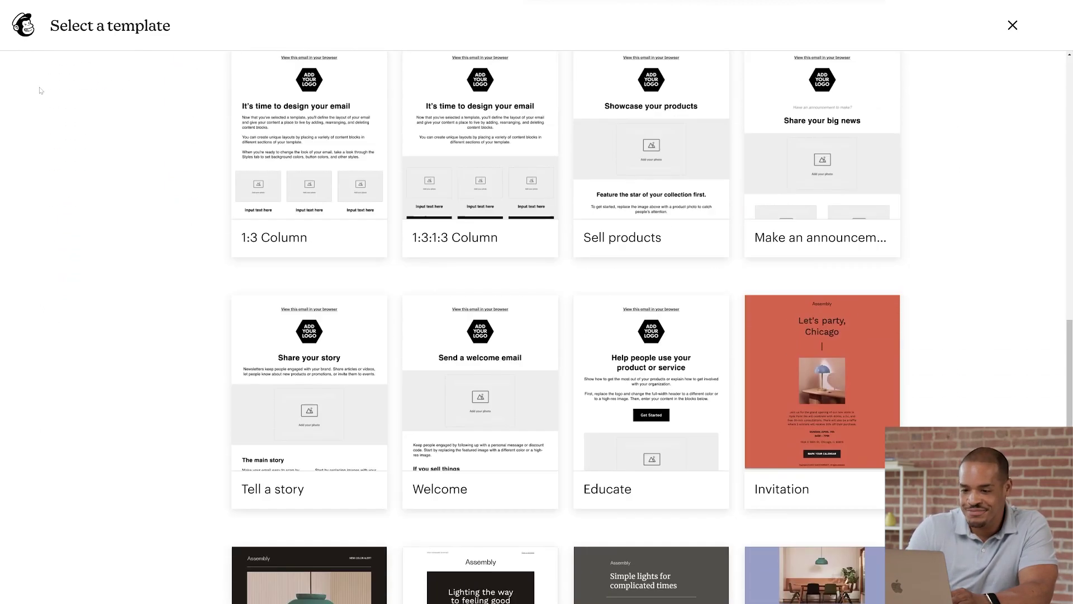
scroll(40, 91, up, 6)
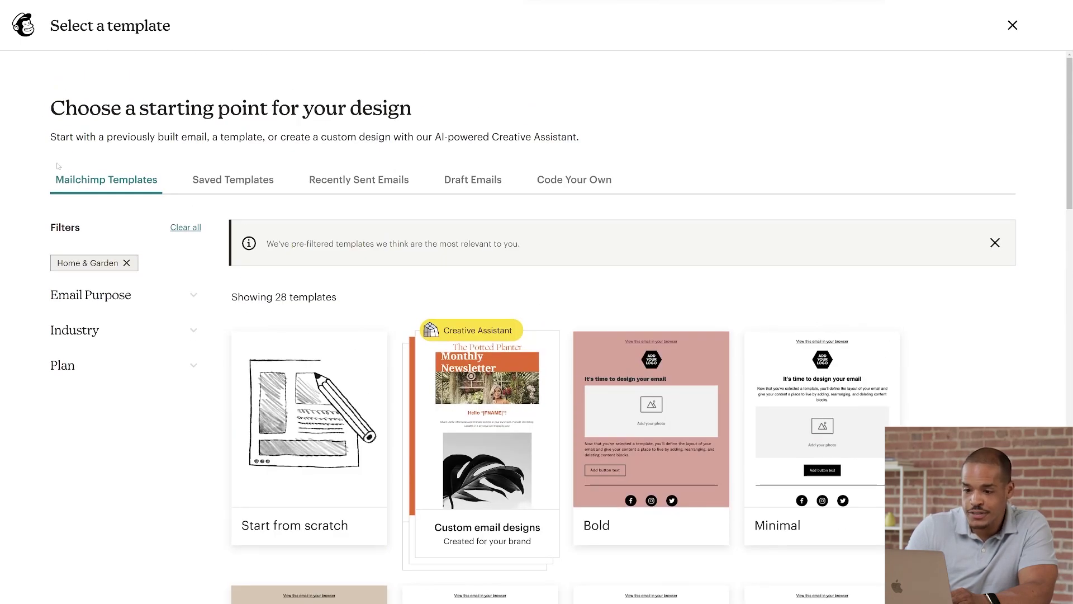
click(133, 301)
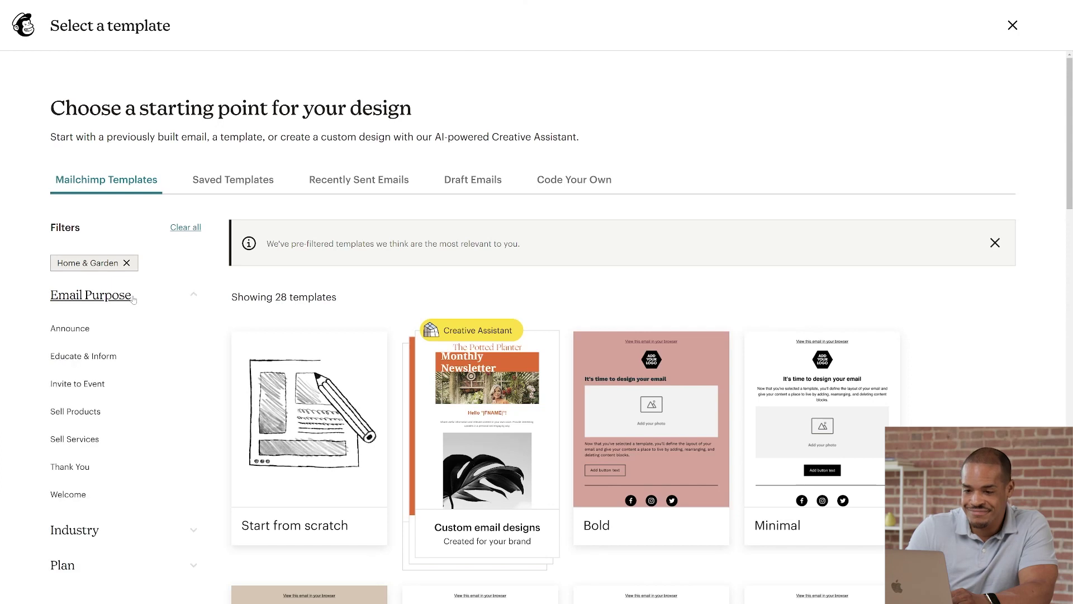
scroll(134, 300, down, 5)
click(125, 245)
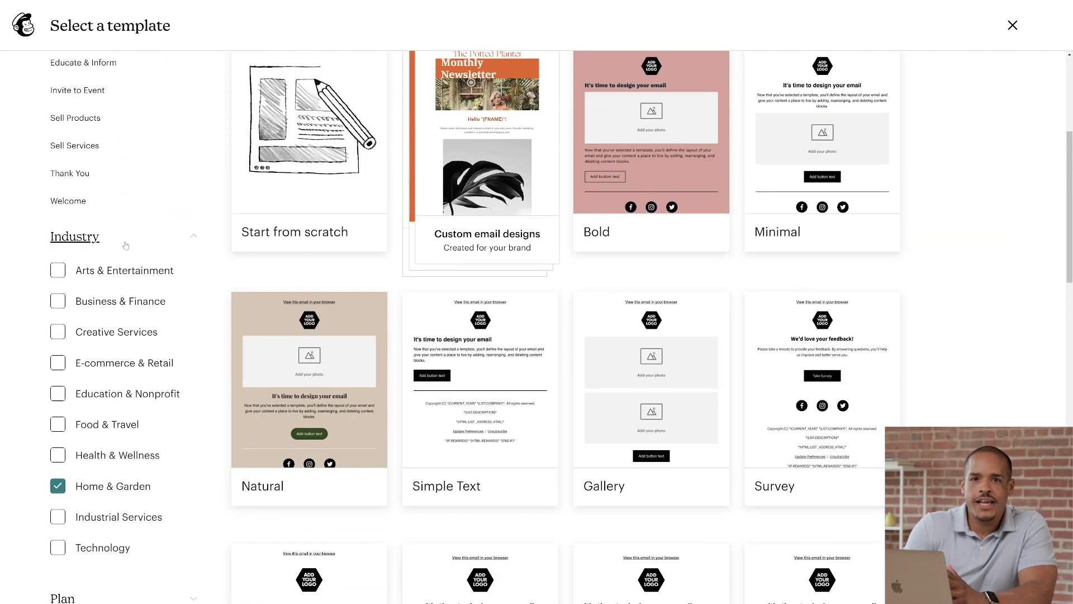
scroll(126, 245, up, 5)
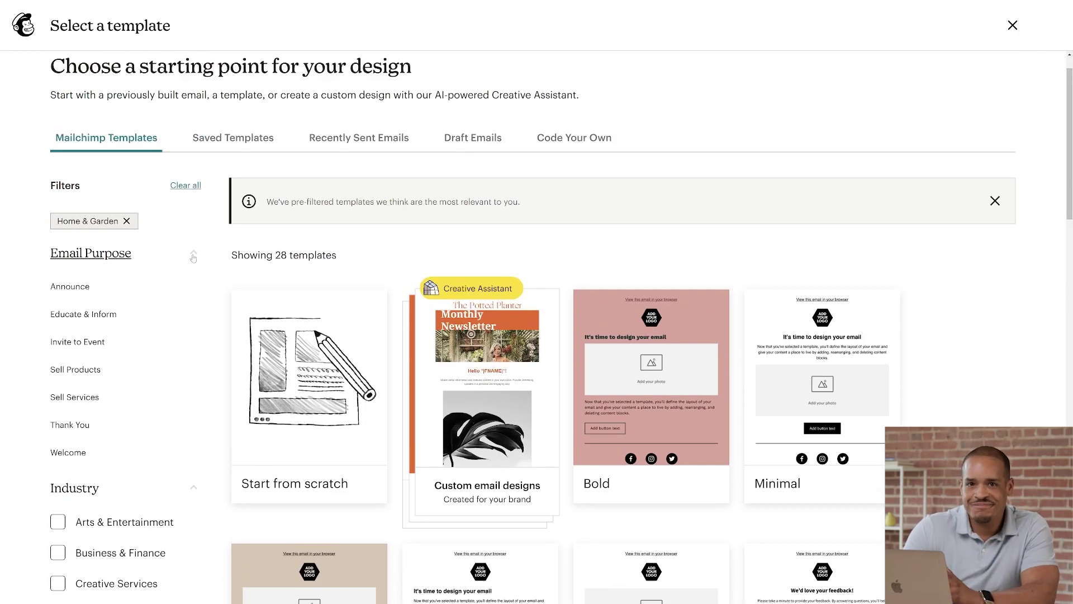
mouse_move(464, 288)
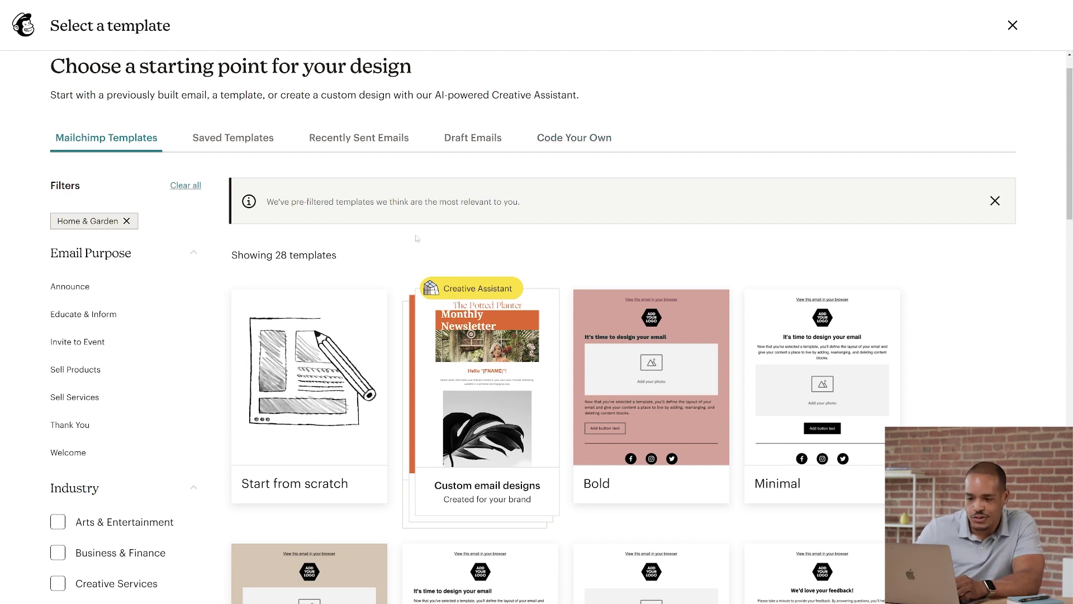
- Apply the Start from scratch template, then check the Save and exit options without choosing one
mouse_move(335, 326)
click(309, 395)
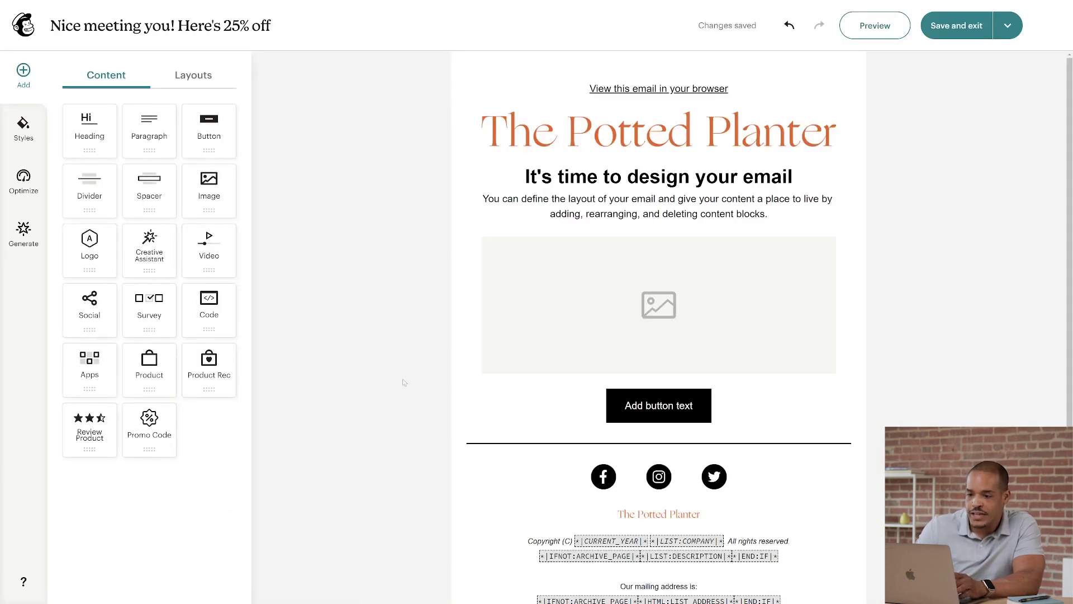
click(1010, 33)
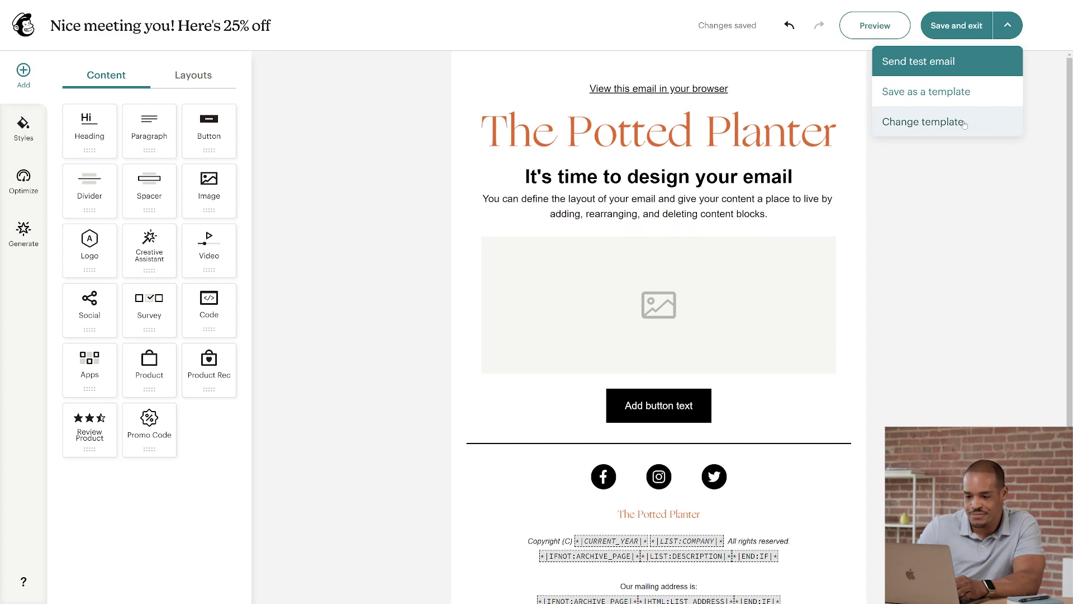
click(1007, 29)
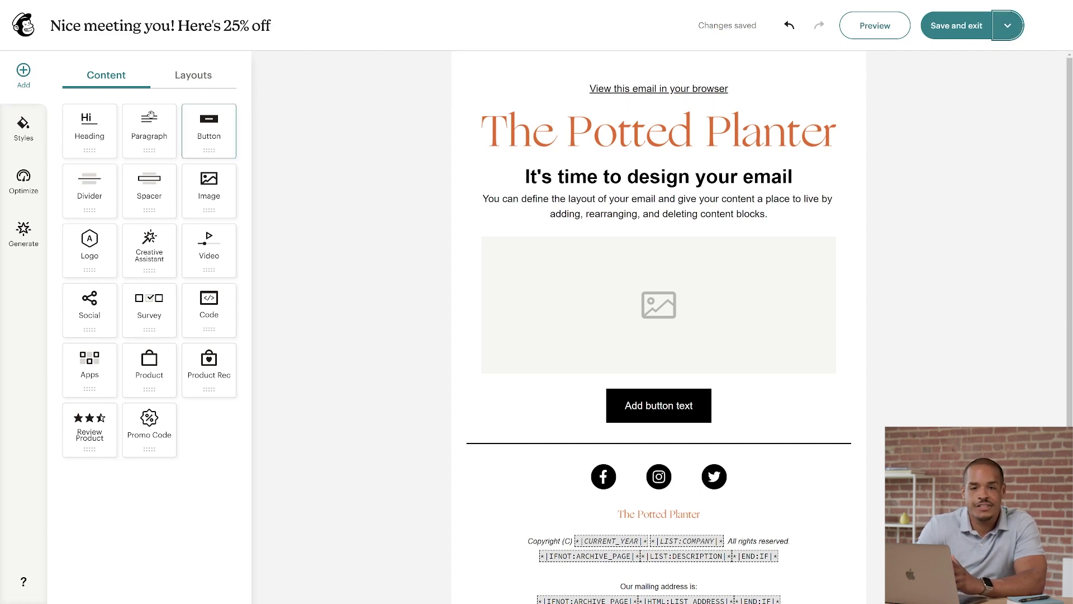
- Show the global Text styles: Helvetica paragraphs at size 16, line height 1.5
click(24, 130)
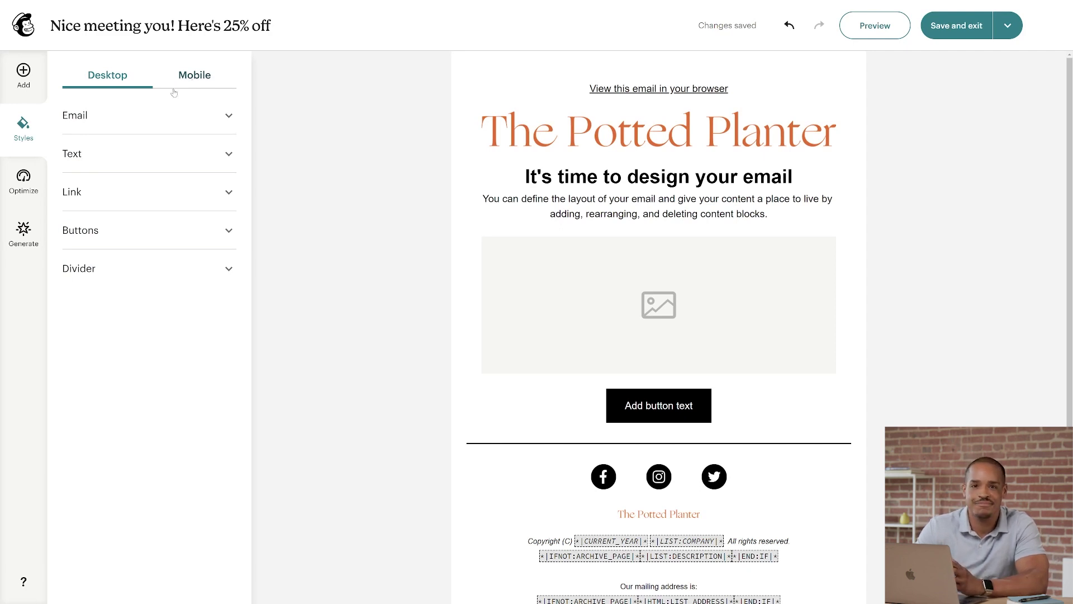
click(137, 155)
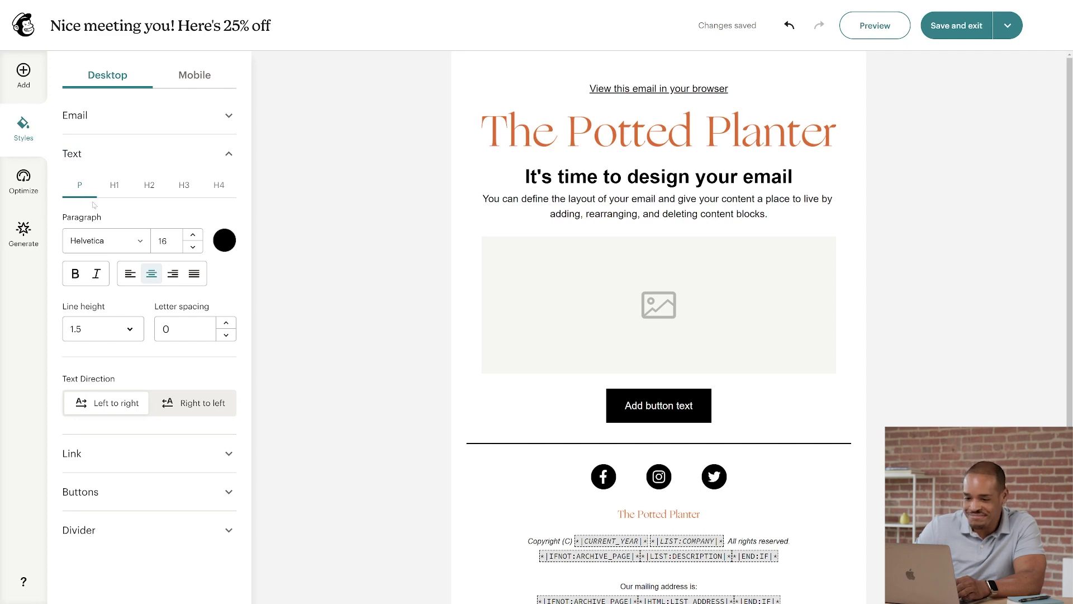
click(134, 241)
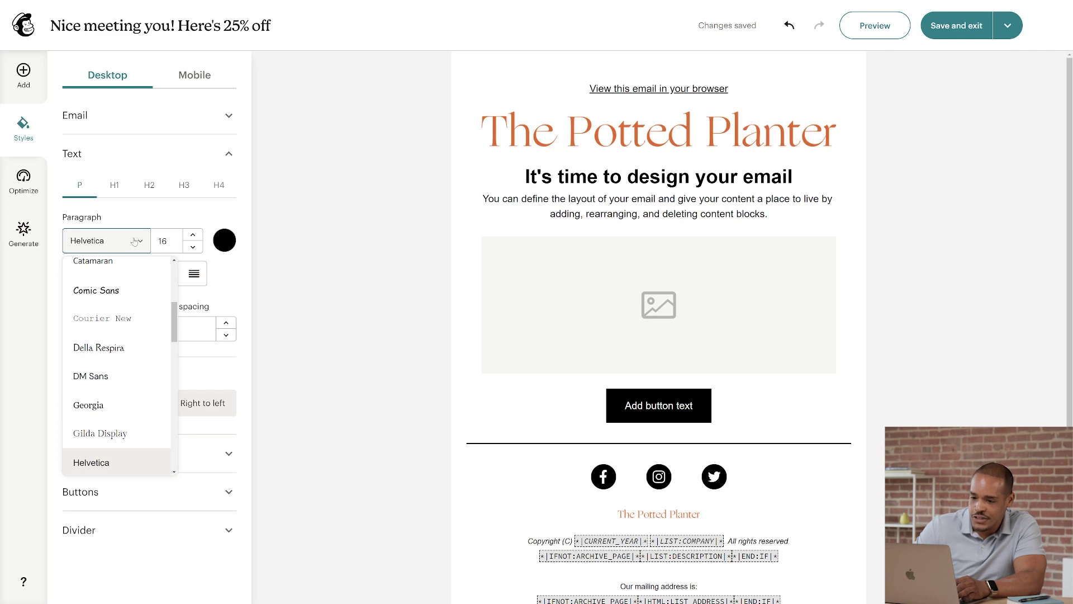
click(132, 319)
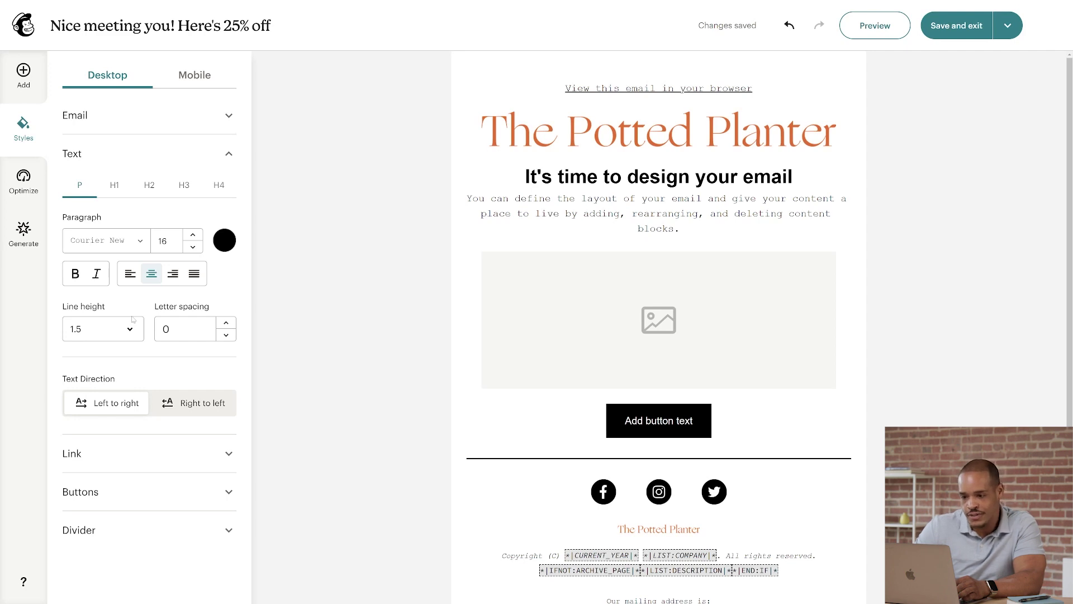
click(112, 240)
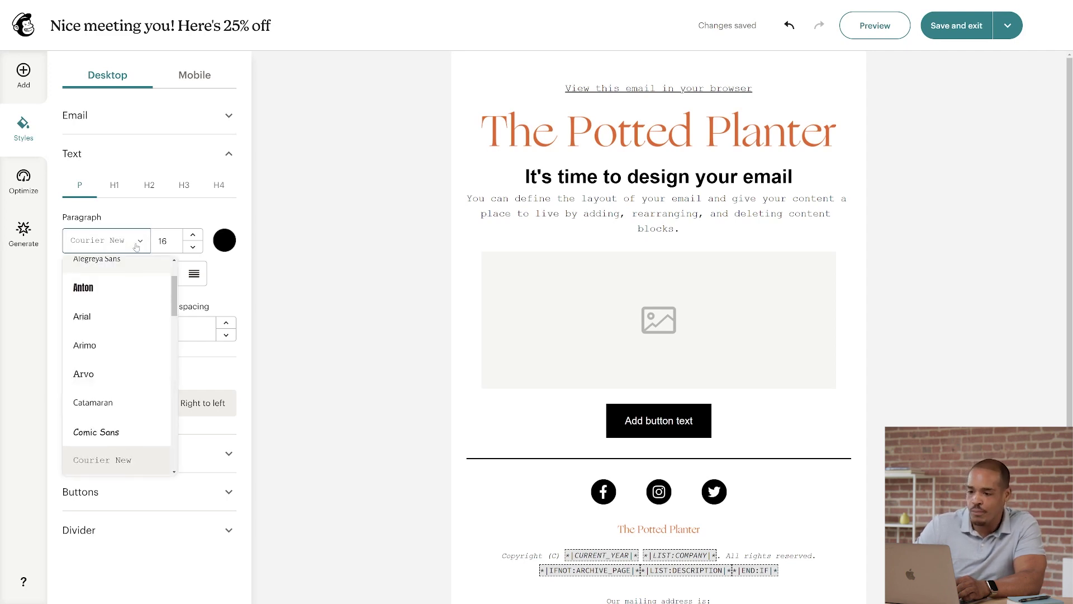
scroll(124, 285, up, 3)
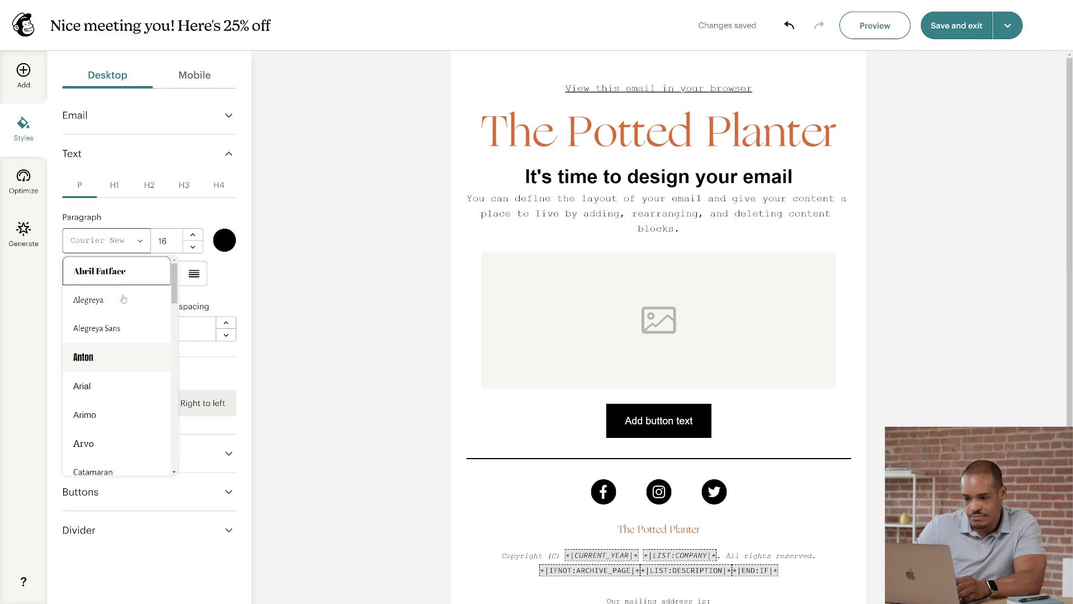
scroll(123, 299, down, 7)
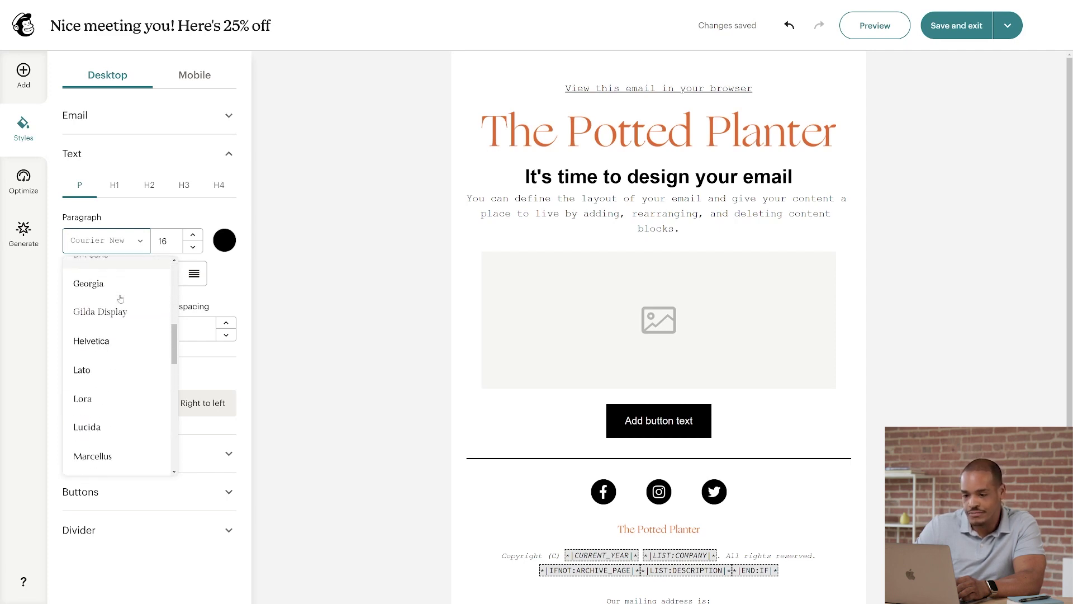
click(118, 337)
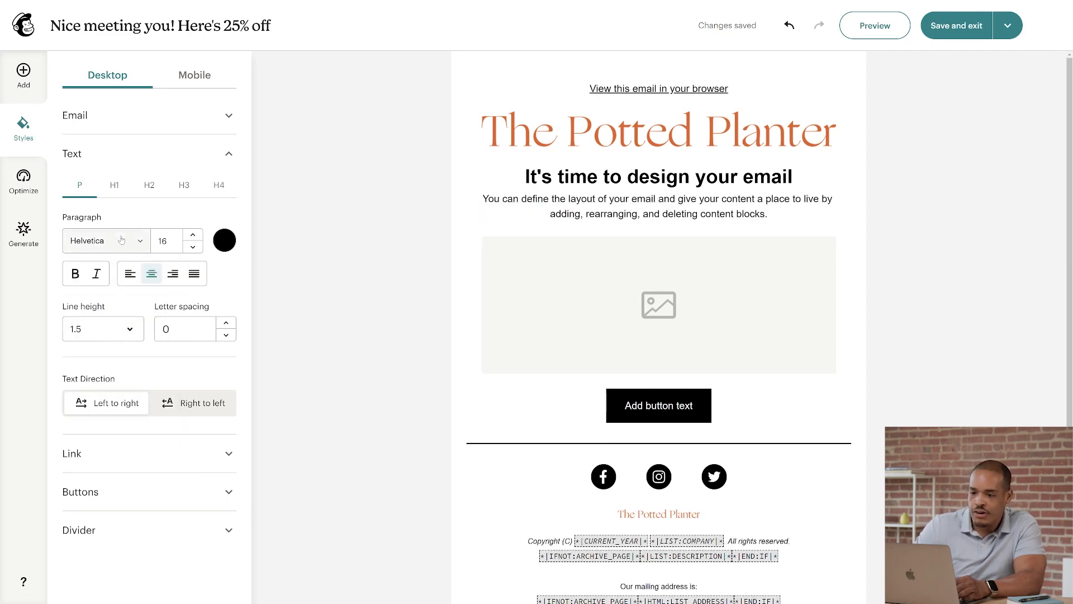
- Try Comic Sans as the Heading 1 font, then revert it to Helvetica
click(115, 187)
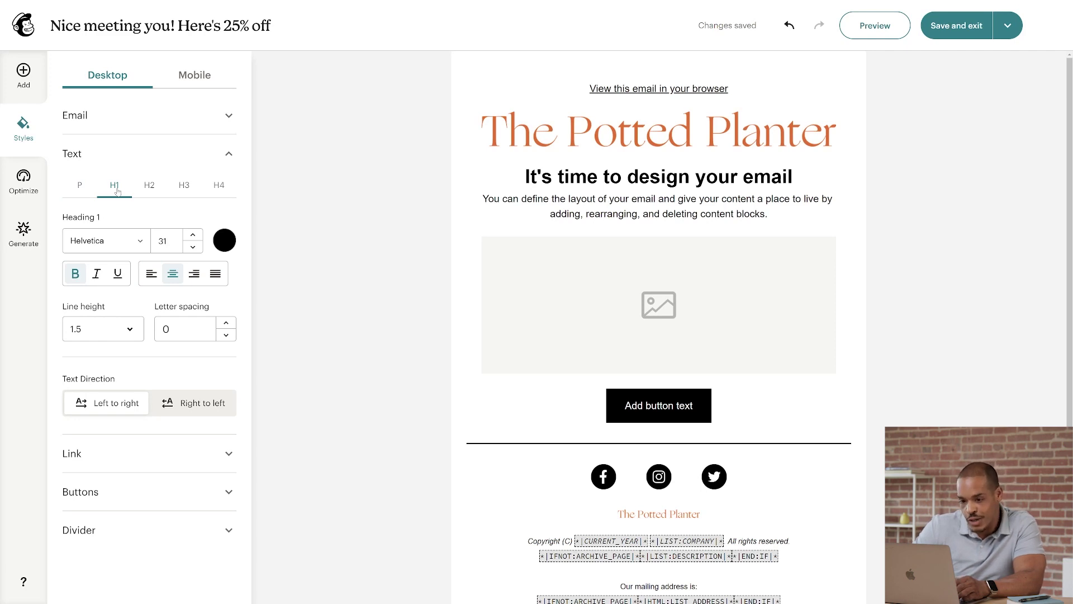
click(137, 246)
click(128, 288)
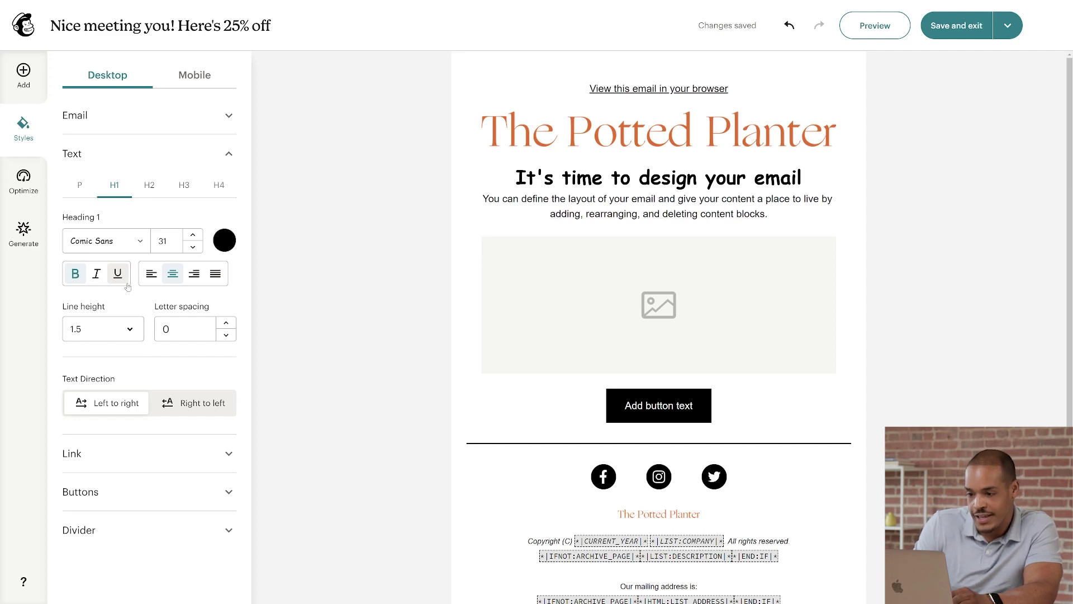
click(127, 245)
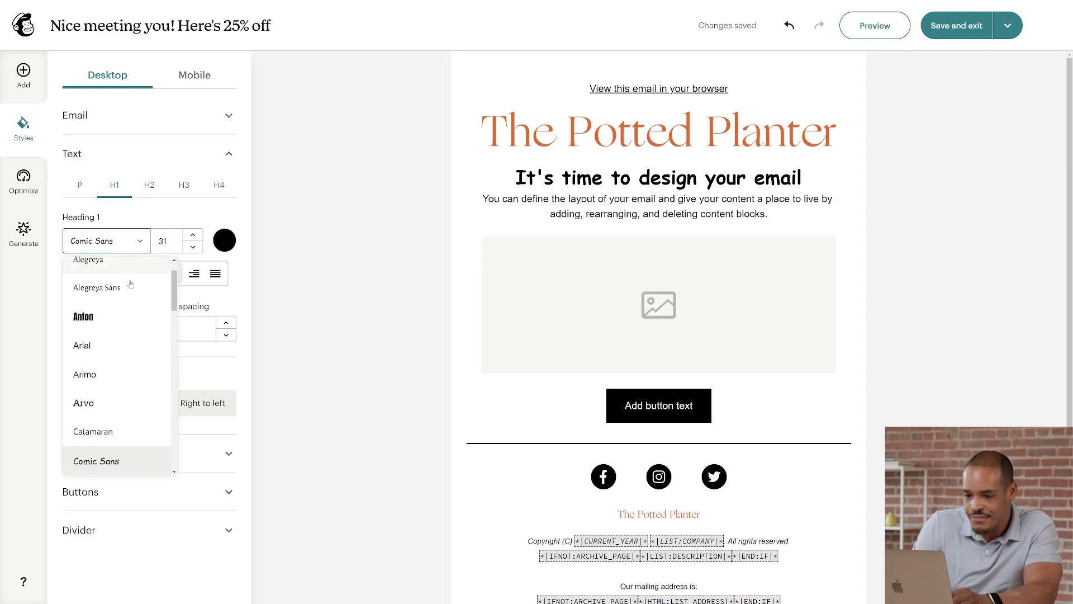
scroll(117, 328, down, 4)
scroll(116, 330, down, 1)
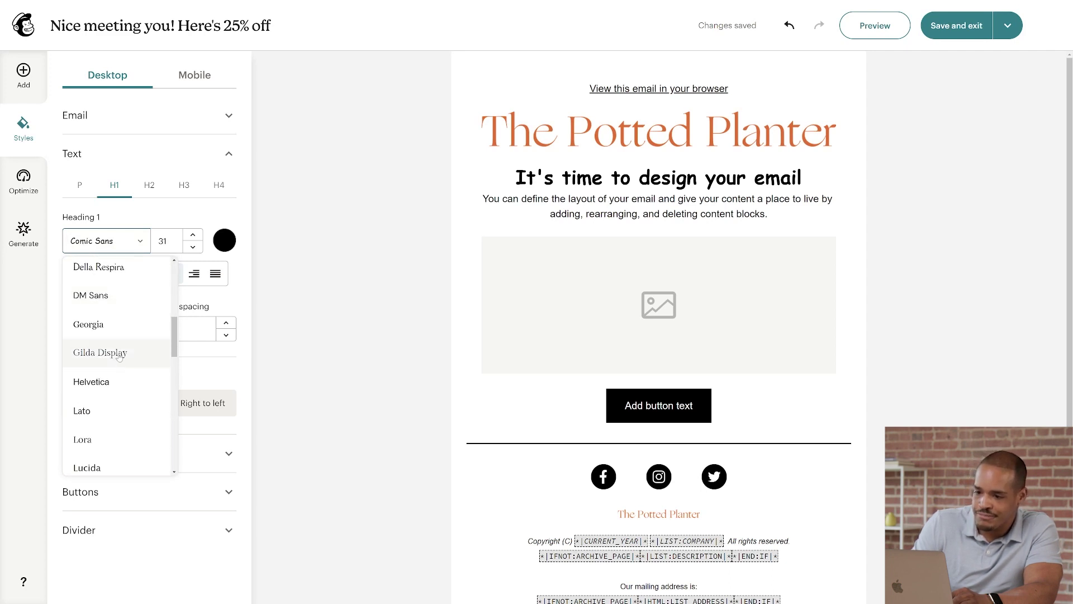
click(122, 378)
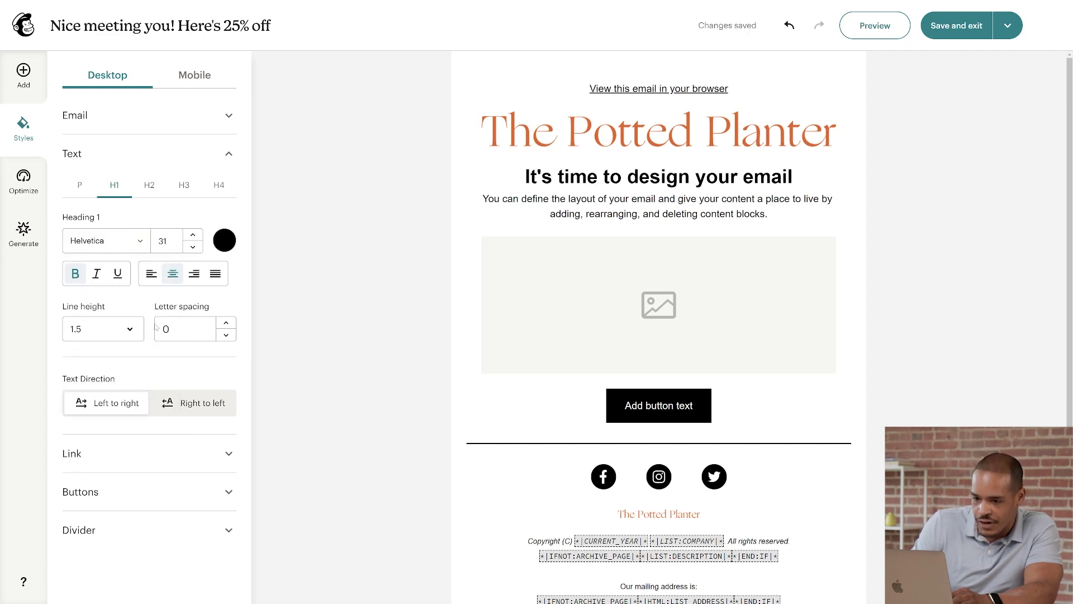
click(201, 81)
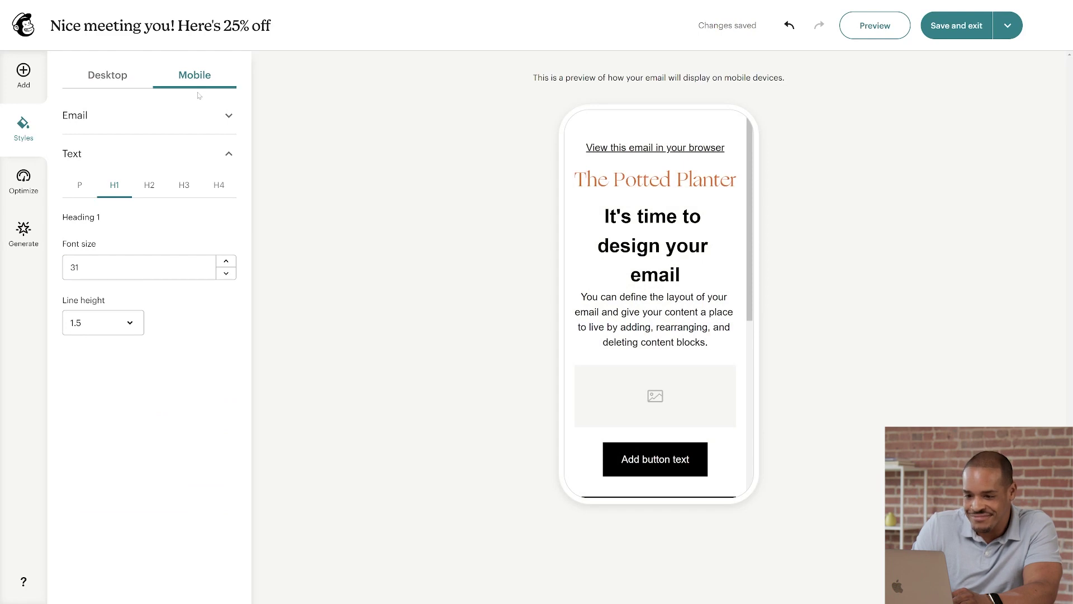
- Raise the mobile Heading 1 size to 36, bring it back to 31, and return to desktop settings
click(226, 262)
click(227, 262)
click(227, 261)
click(226, 261)
click(226, 262)
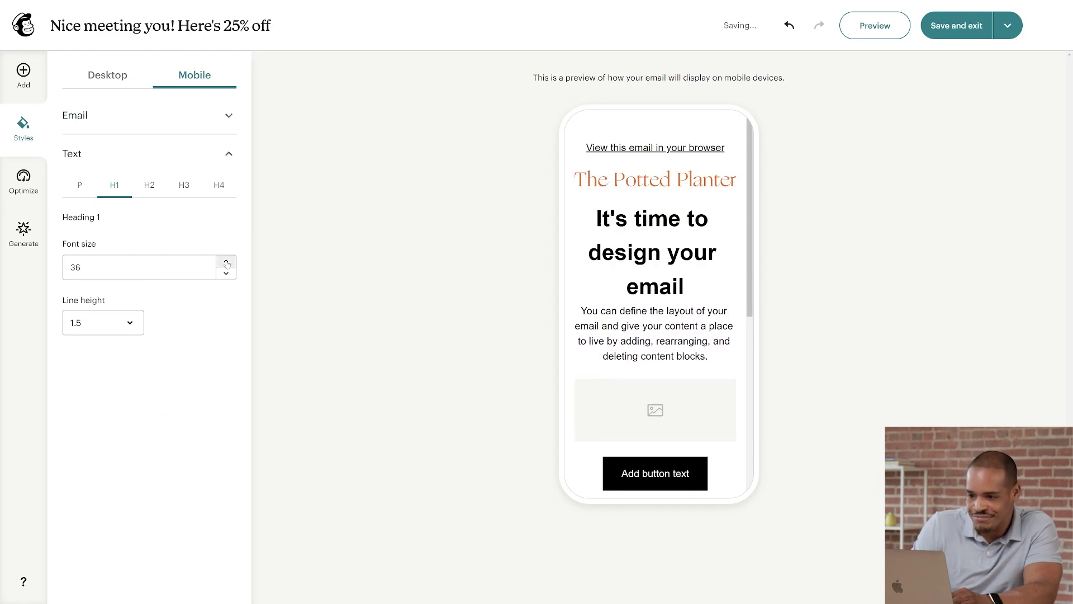
click(227, 273)
click(227, 273)
click(226, 273)
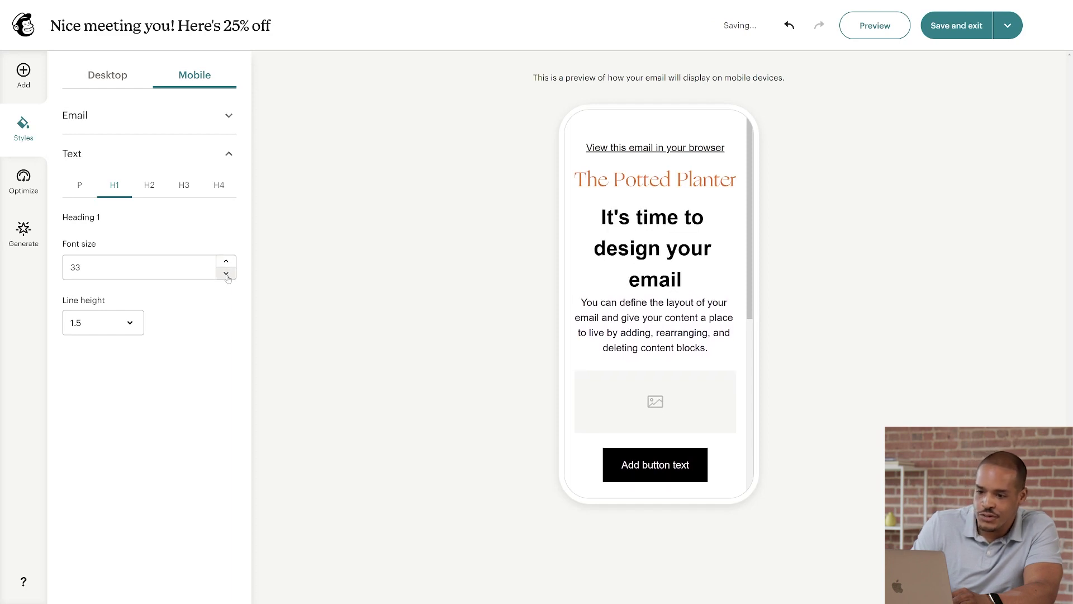
click(226, 274)
click(227, 274)
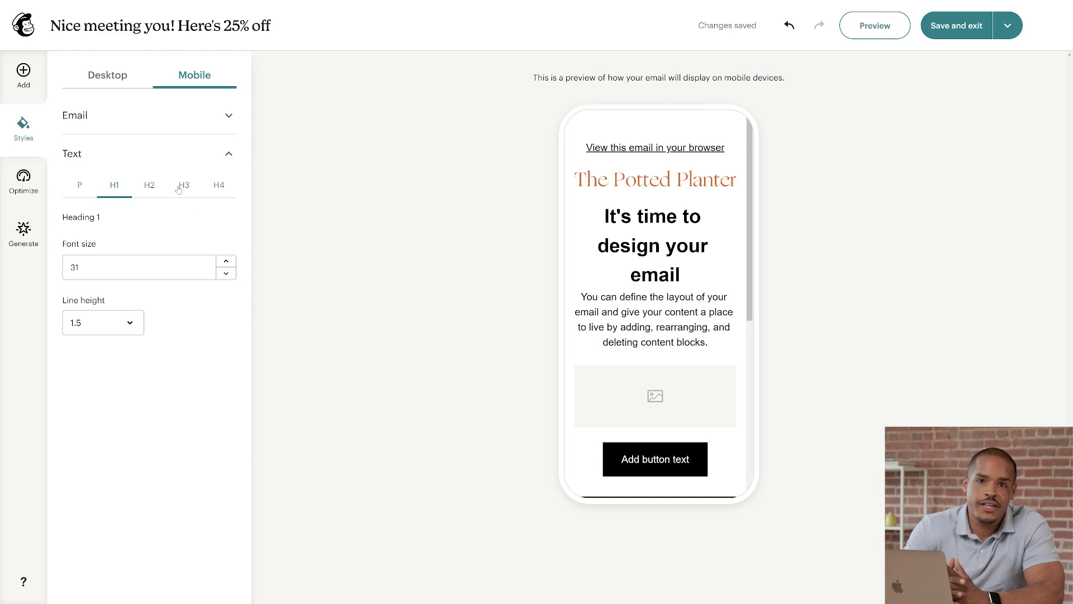
click(109, 79)
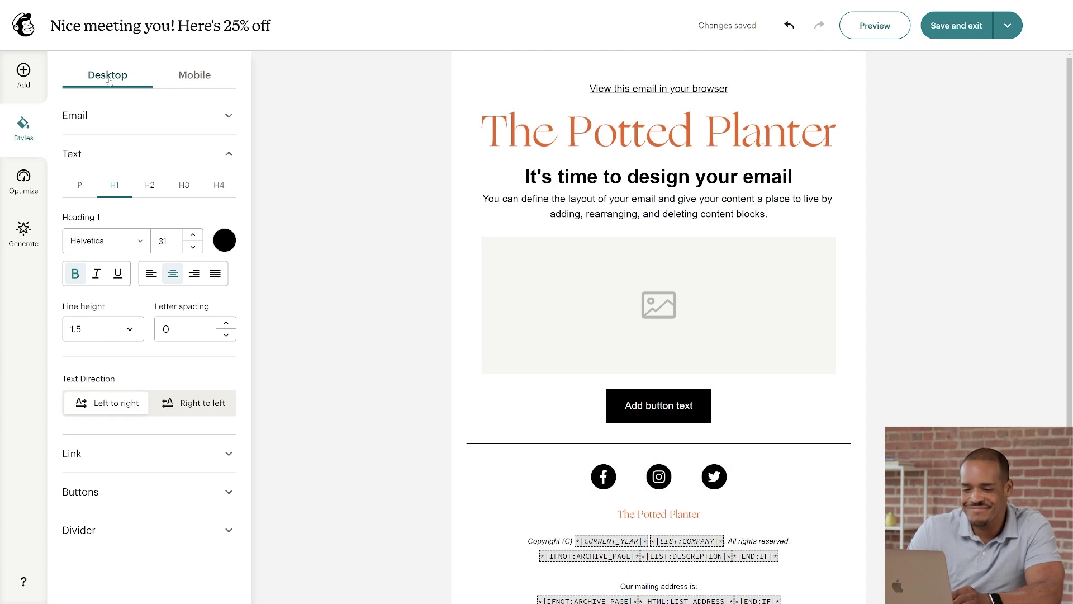
click(25, 72)
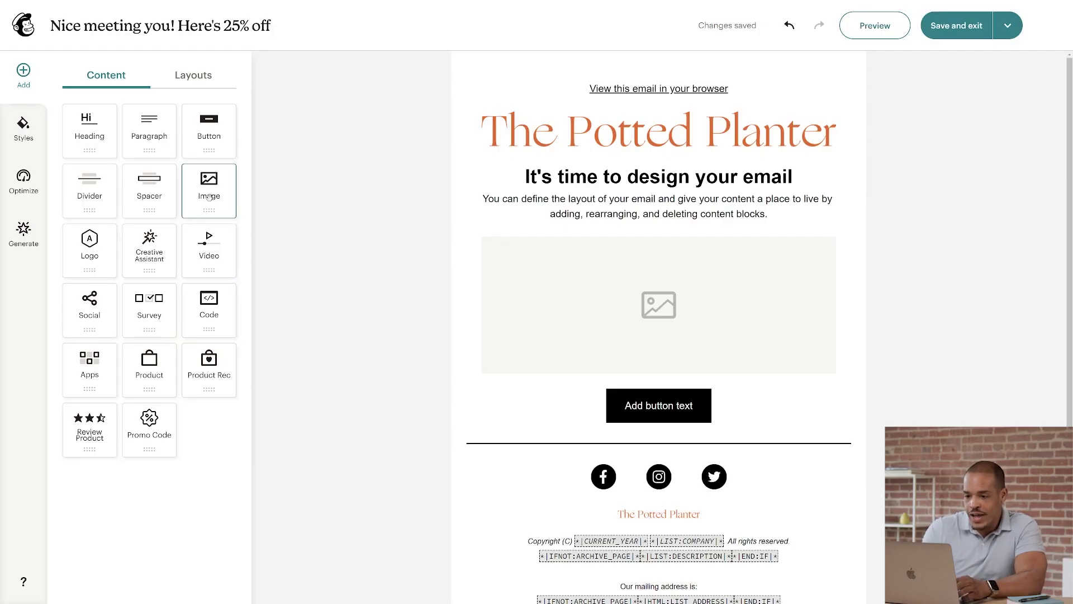
- Drag an Image block into the email just below the intro text
drag(209, 196, 612, 207)
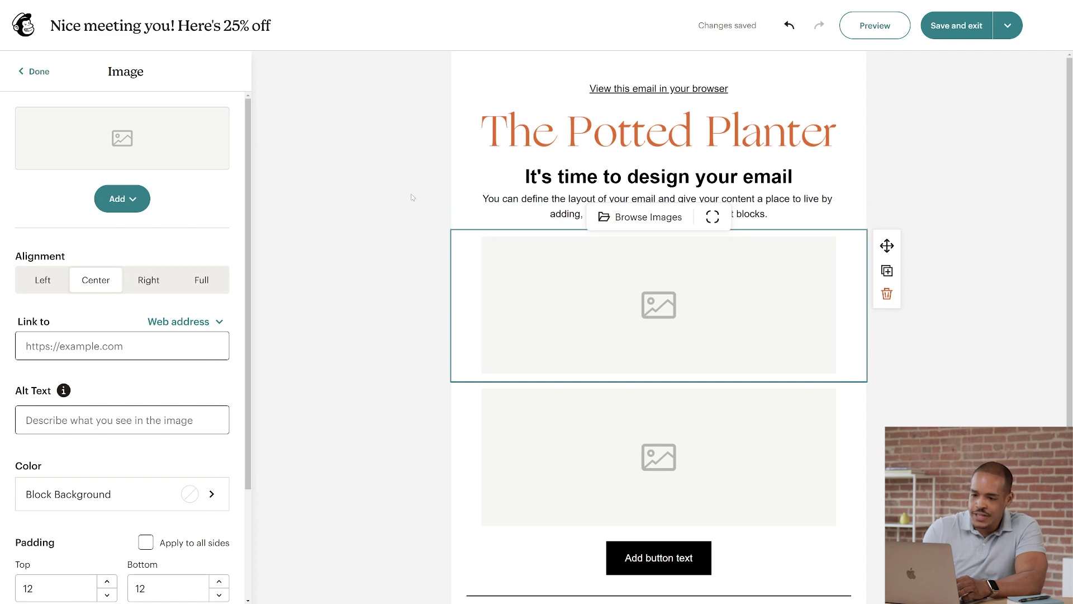
- Insert the potted monstera photo from Content studio into the new image block
click(129, 207)
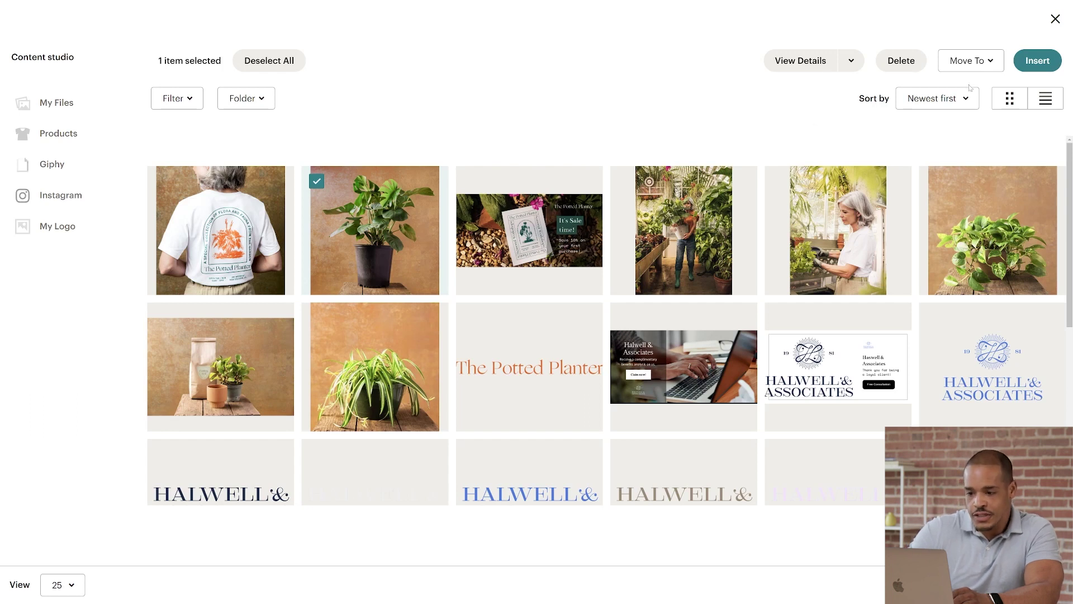
click(1037, 60)
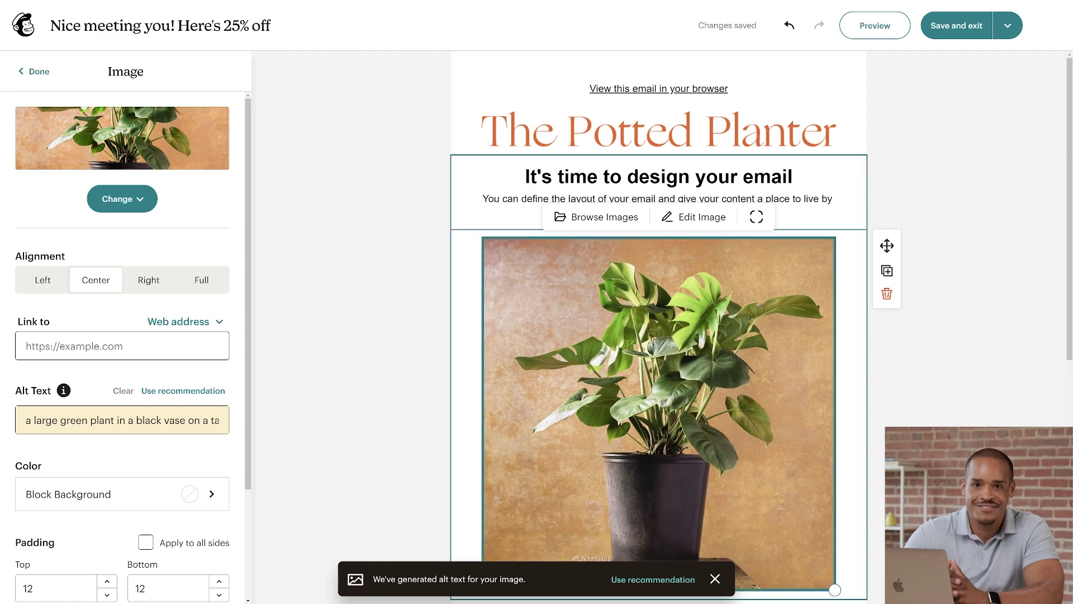
click(661, 218)
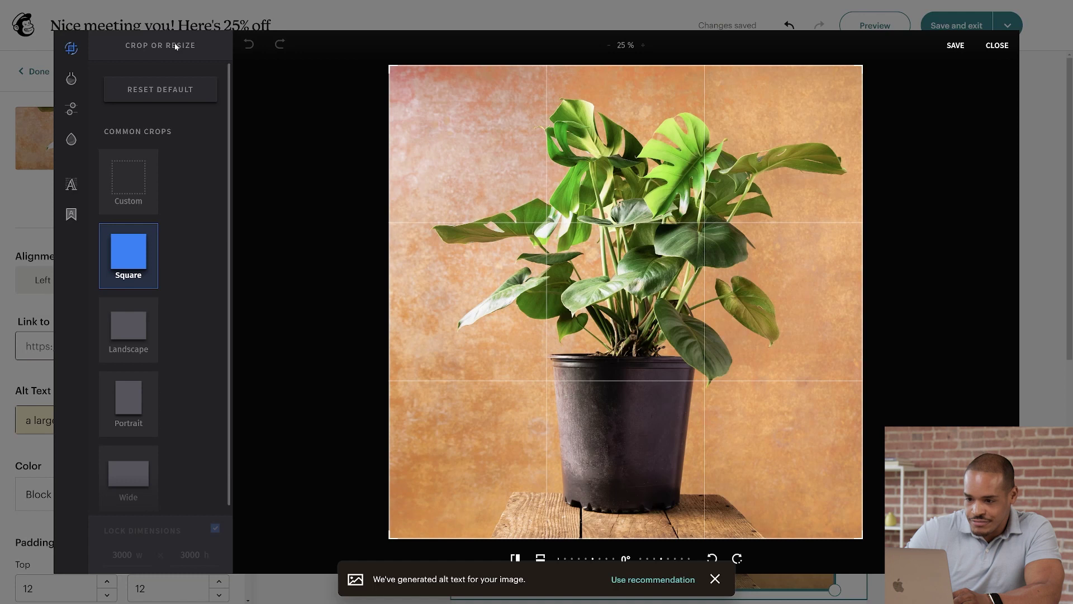
mouse_move(71, 49)
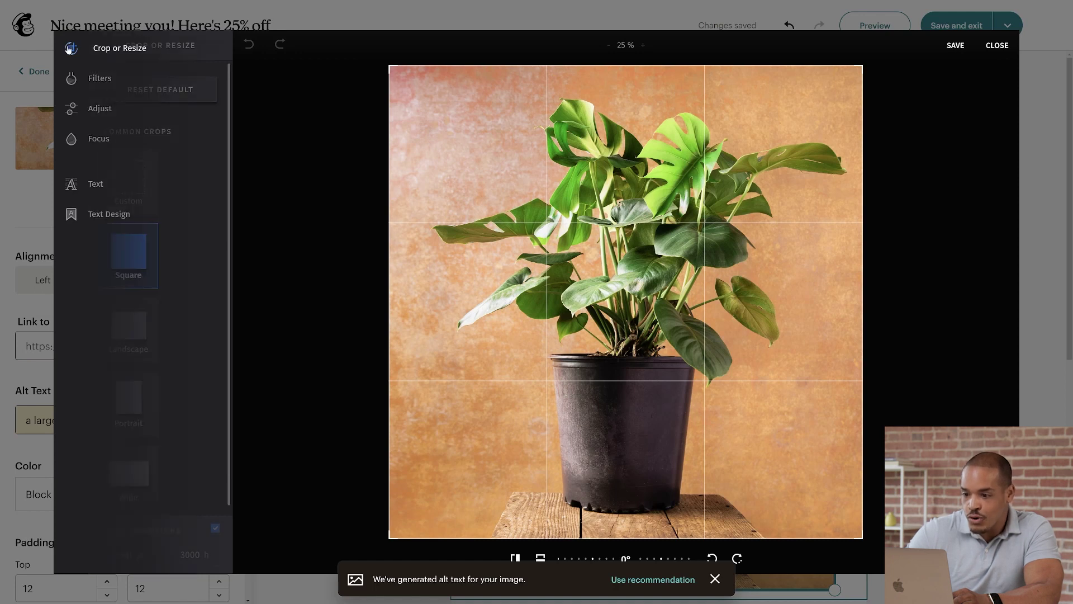
click(85, 82)
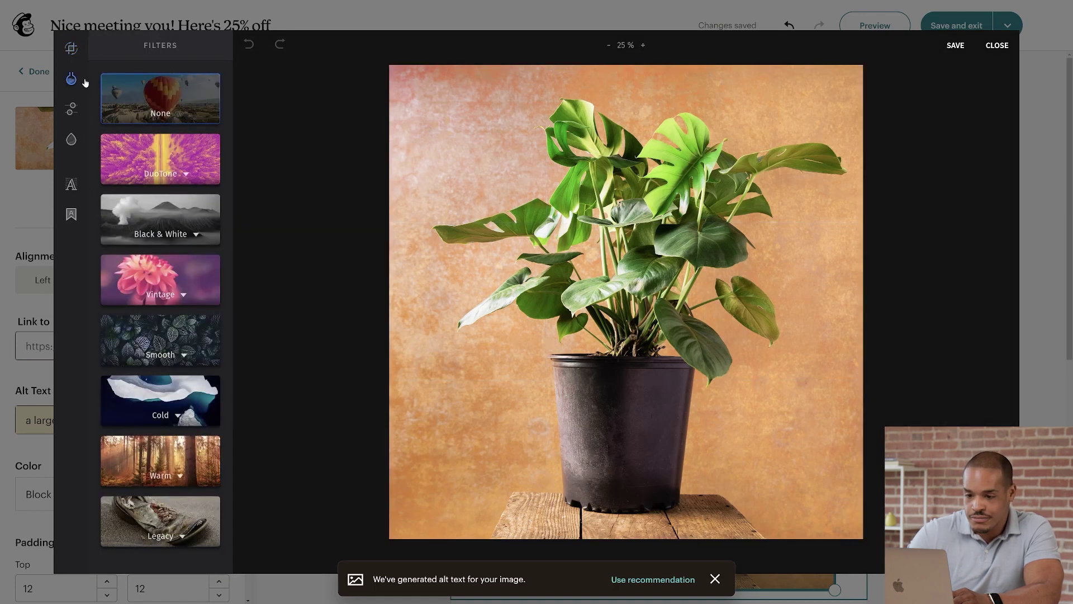
click(72, 110)
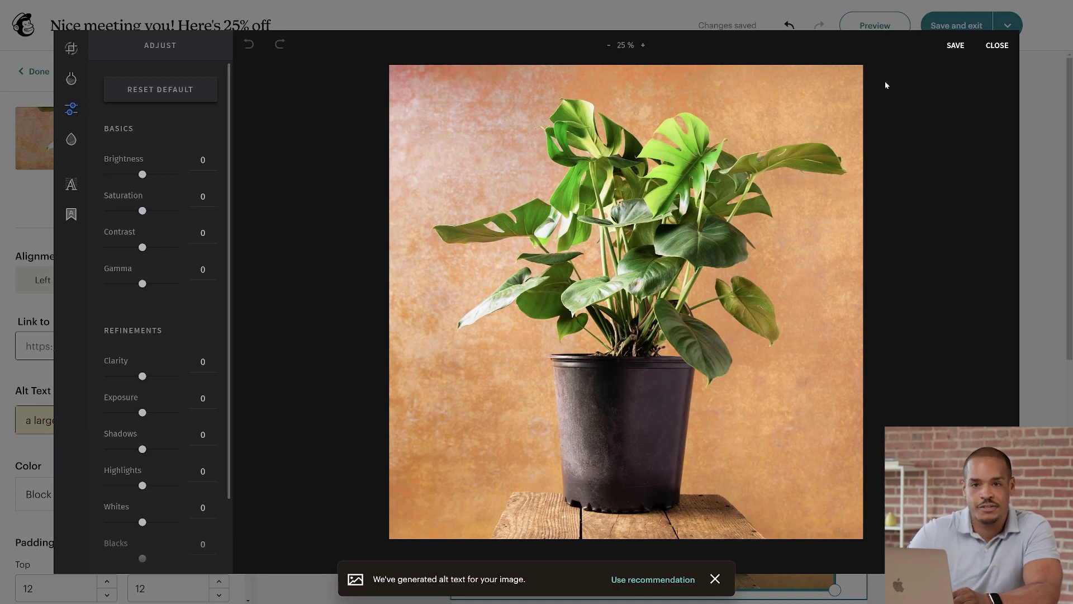
click(989, 49)
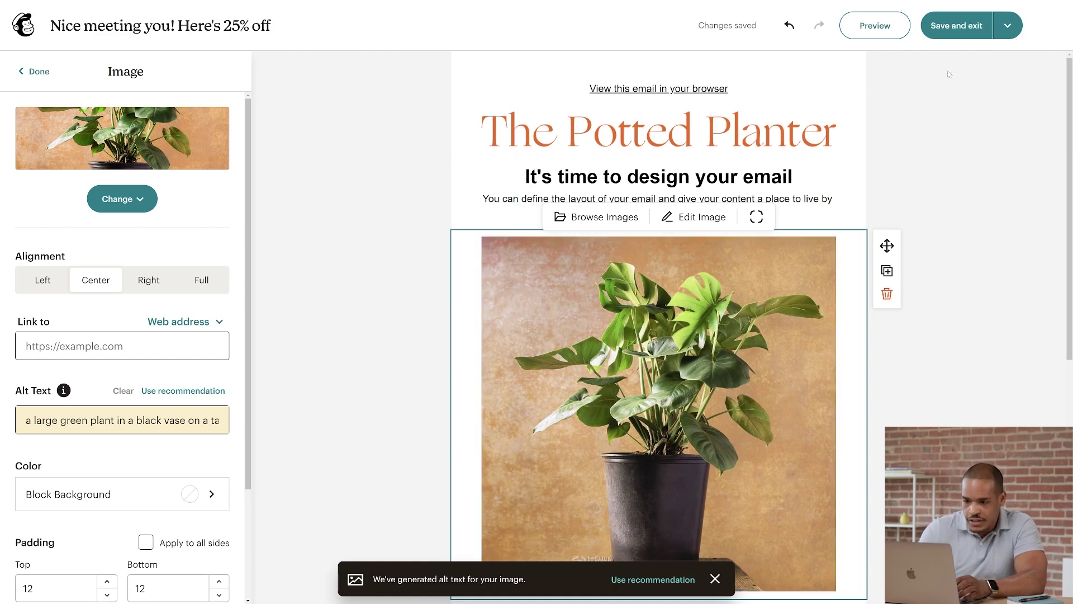
- Select the heading and try Georgia, then restore its default Helvetica styles
click(771, 176)
drag(793, 177, 525, 177)
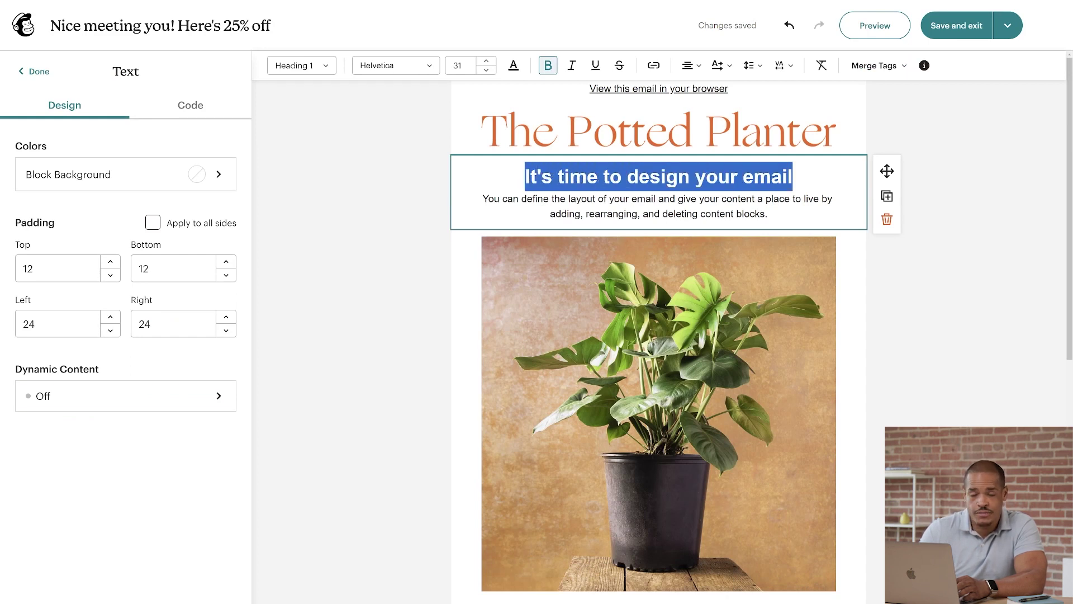
click(428, 69)
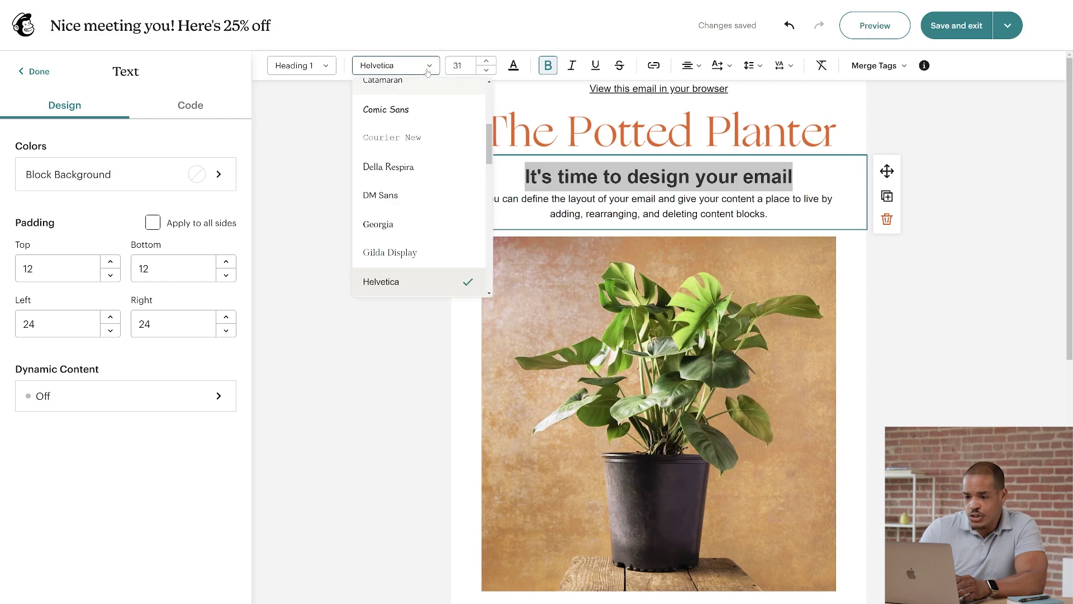
click(431, 223)
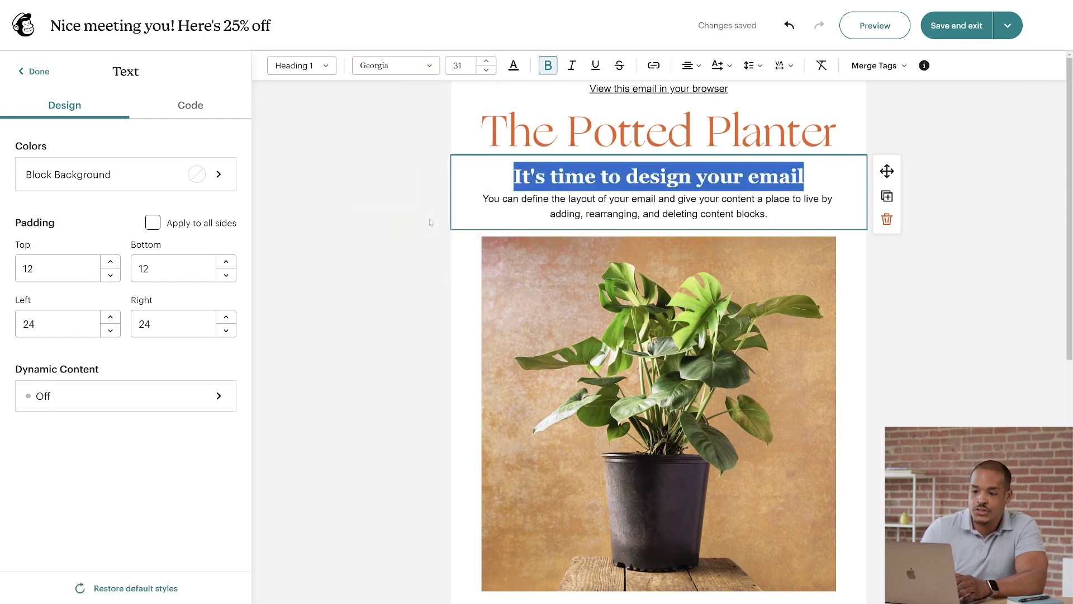
click(131, 590)
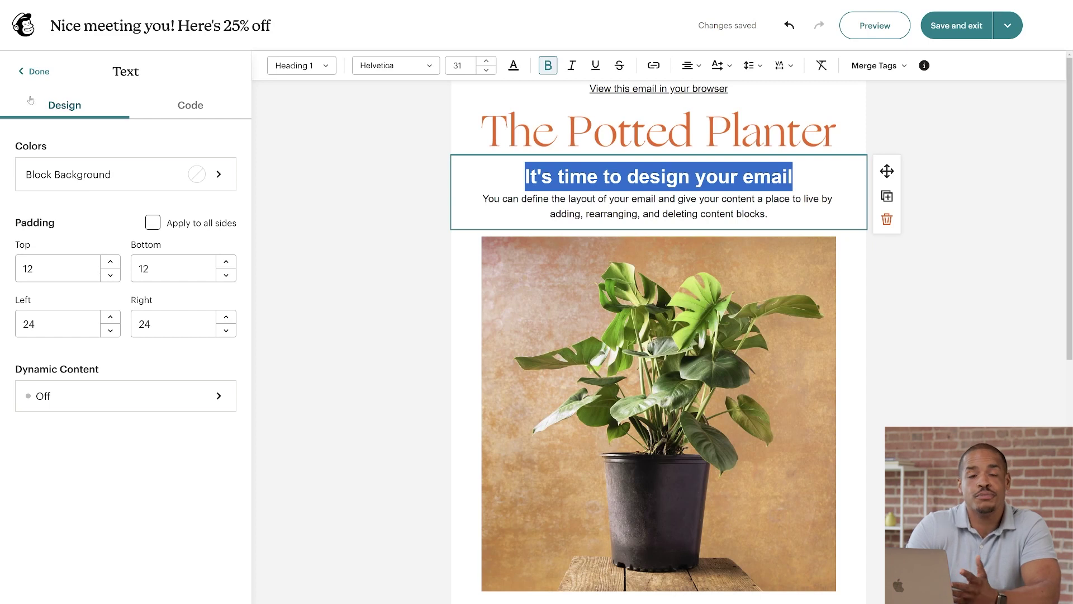
click(36, 72)
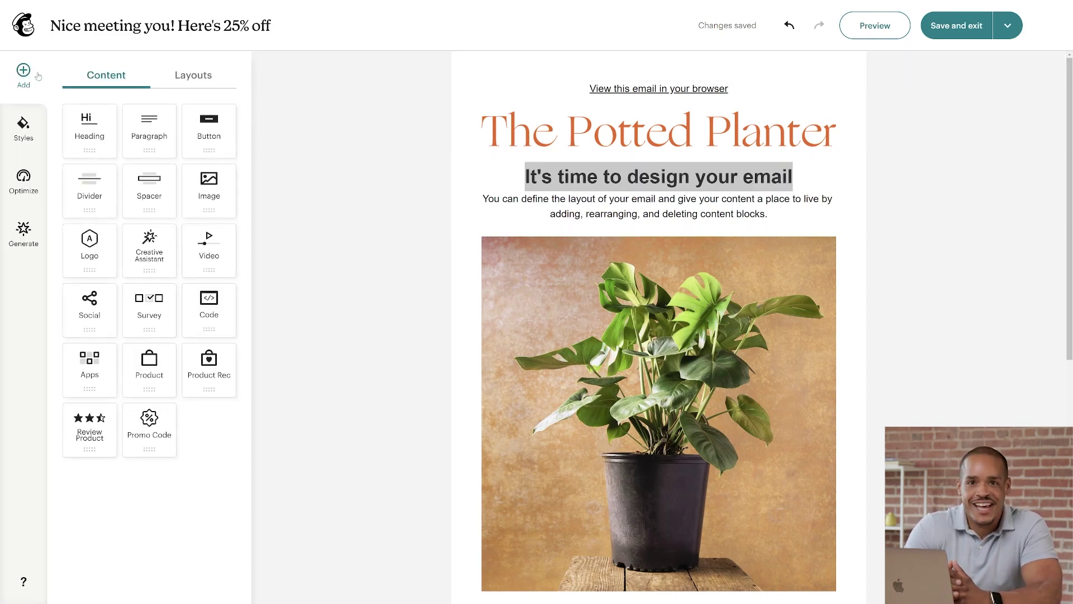
- Drag a one-column blank layout from Layouts into place above the button
click(185, 77)
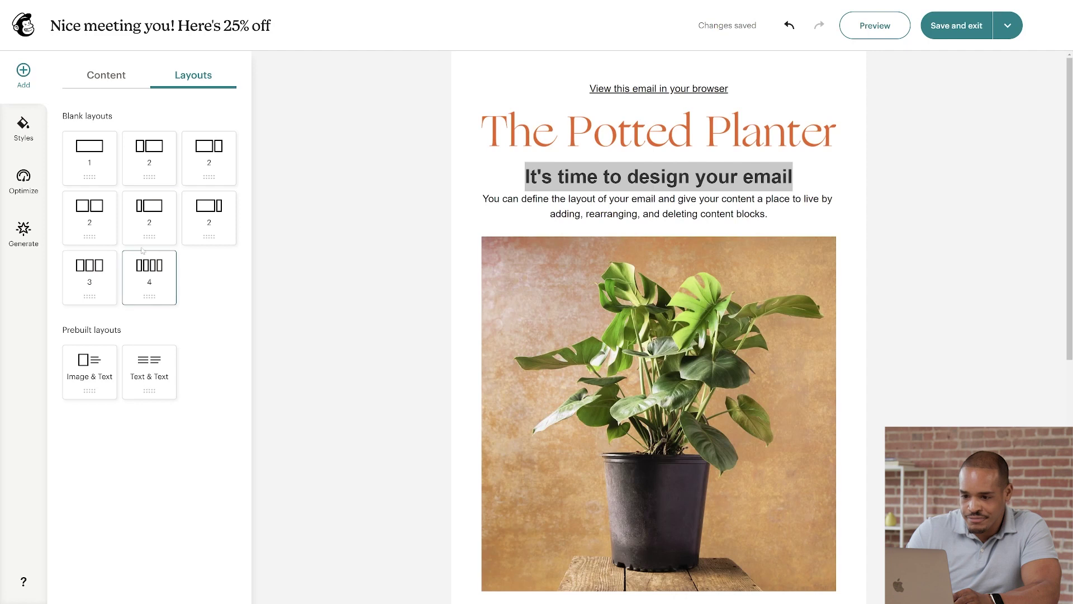
drag(95, 172, 612, 329)
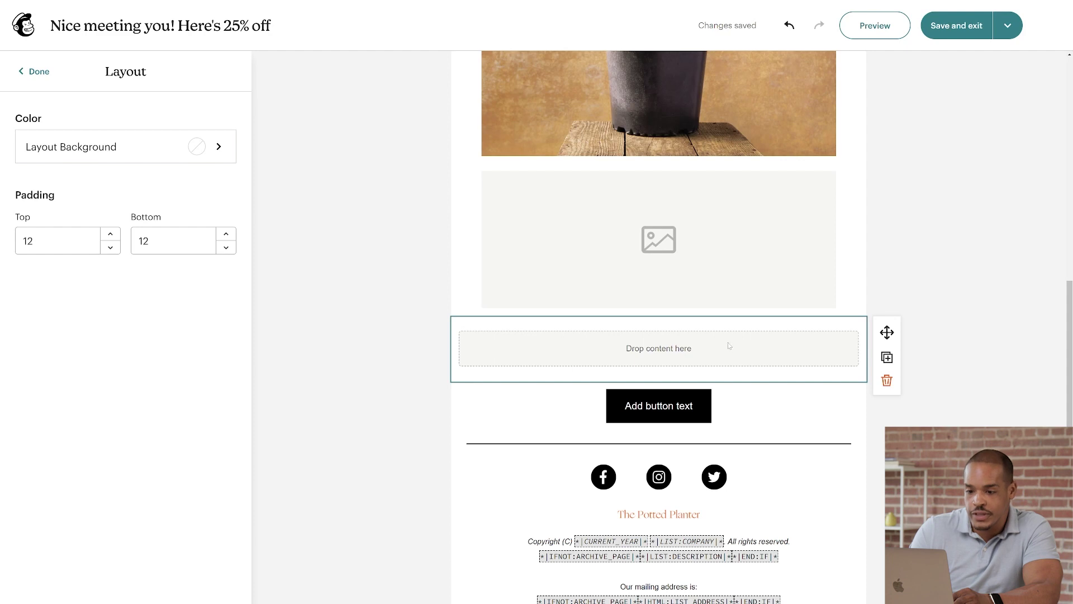
- Duplicate and delete the empty one-column section, then undo the last deletion to keep one
click(886, 357)
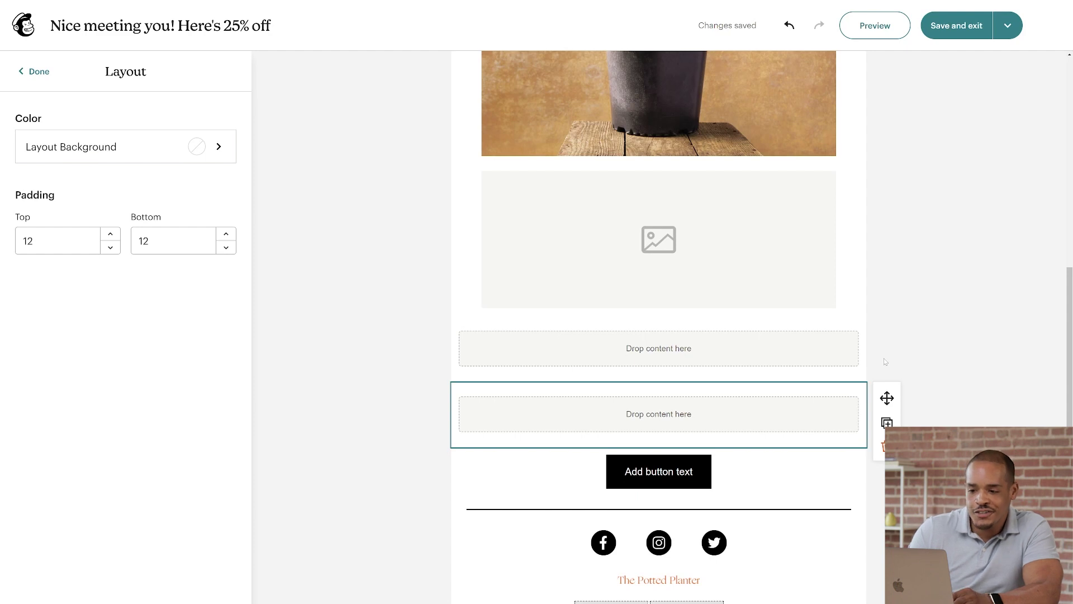
click(883, 447)
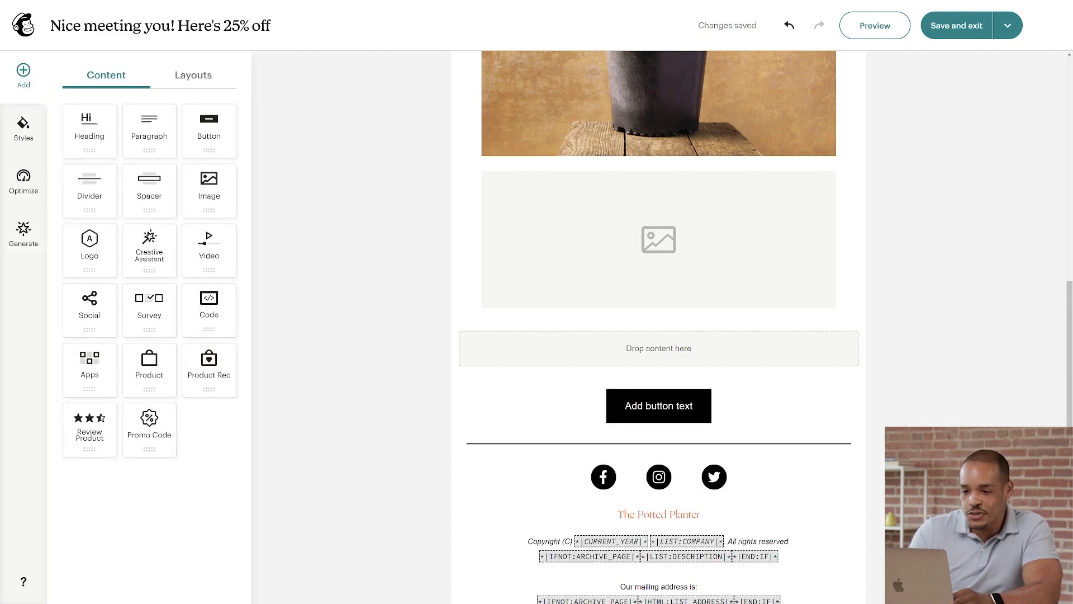
click(818, 362)
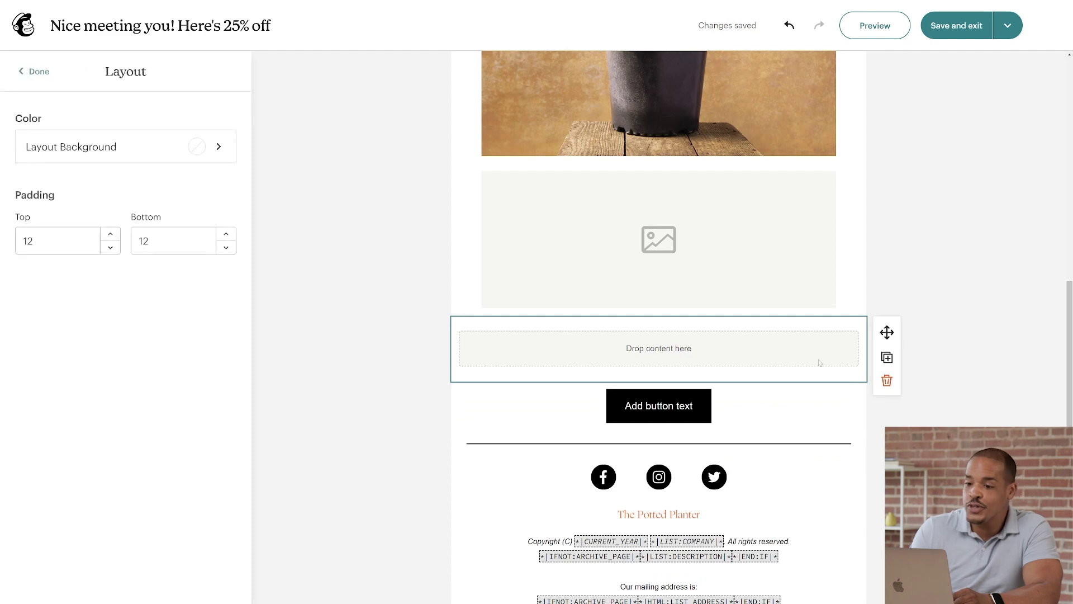
click(886, 379)
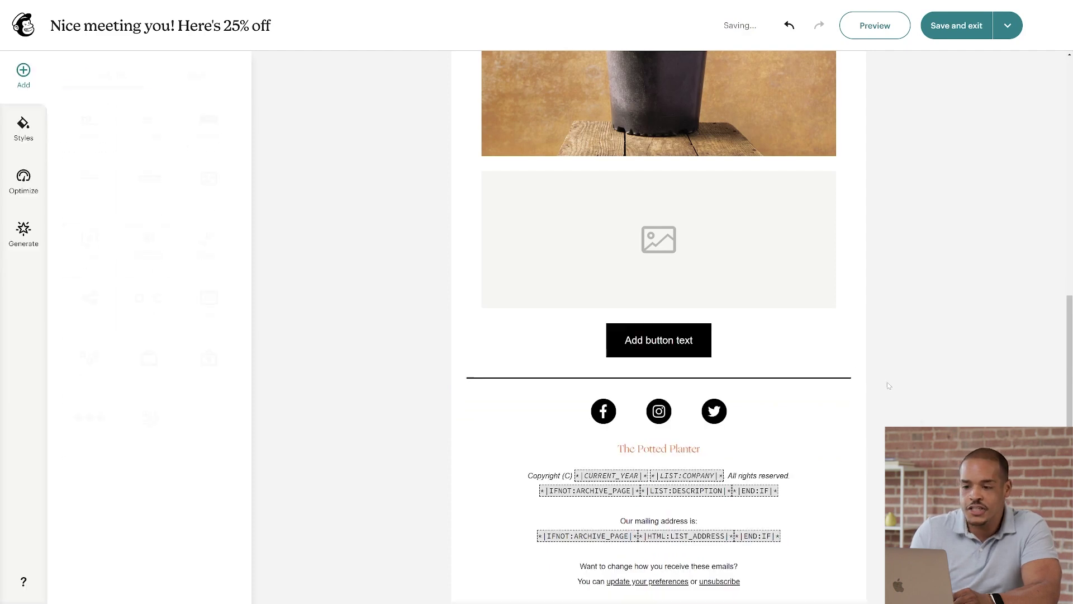
click(789, 26)
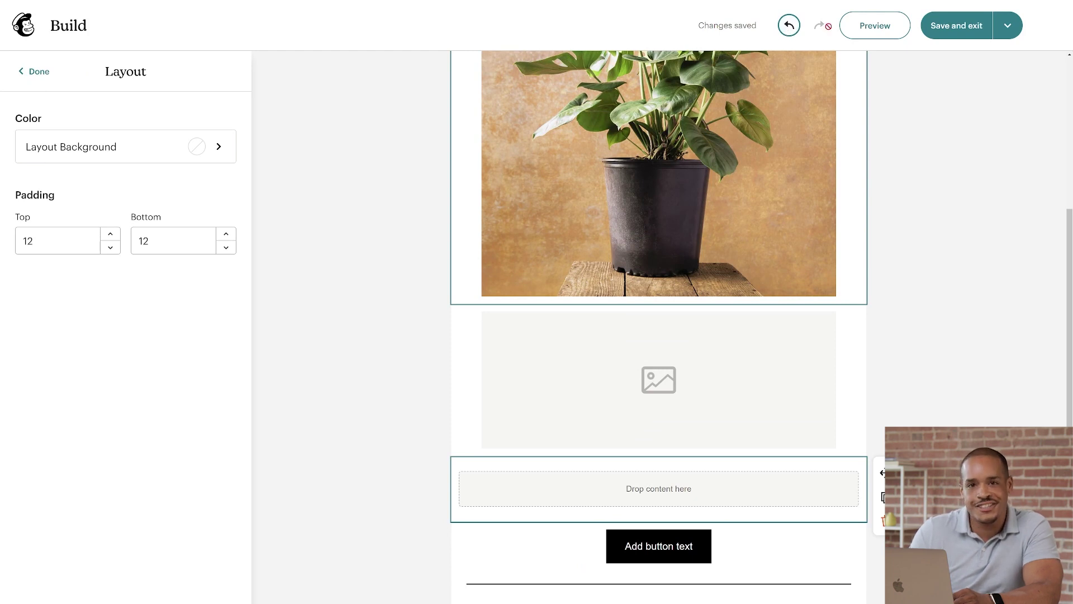
- Preview the email in desktop, mobile and inbox views, then return to the editor
click(860, 24)
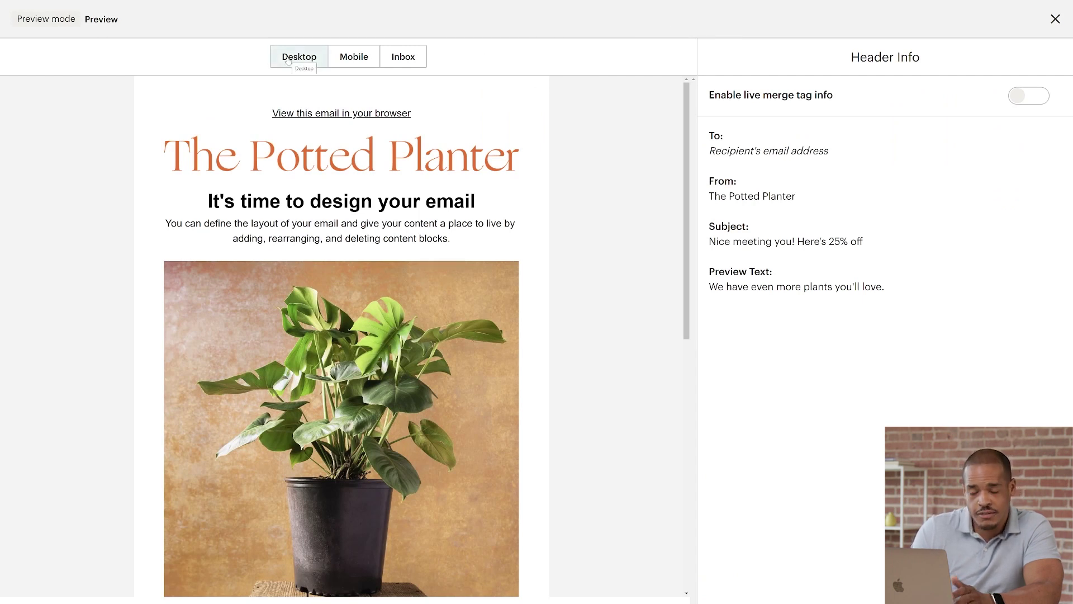
click(351, 61)
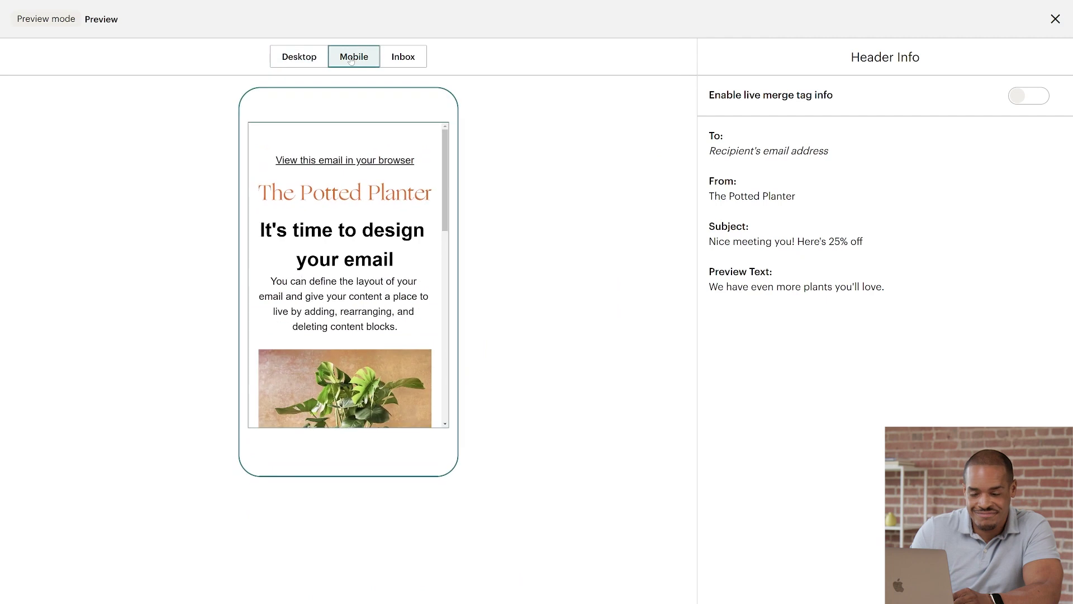
click(403, 59)
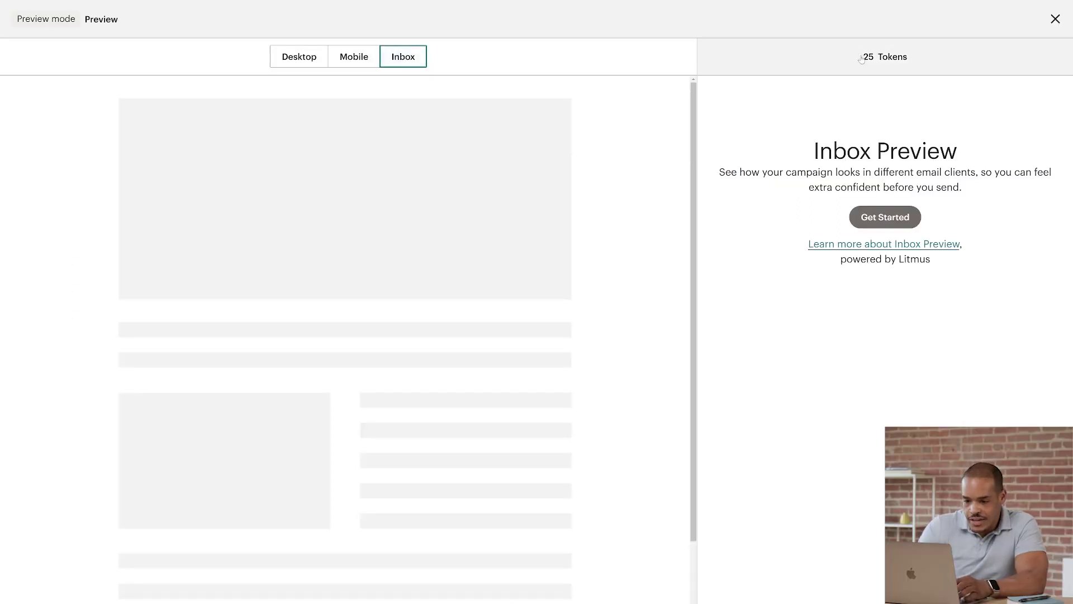
click(1053, 22)
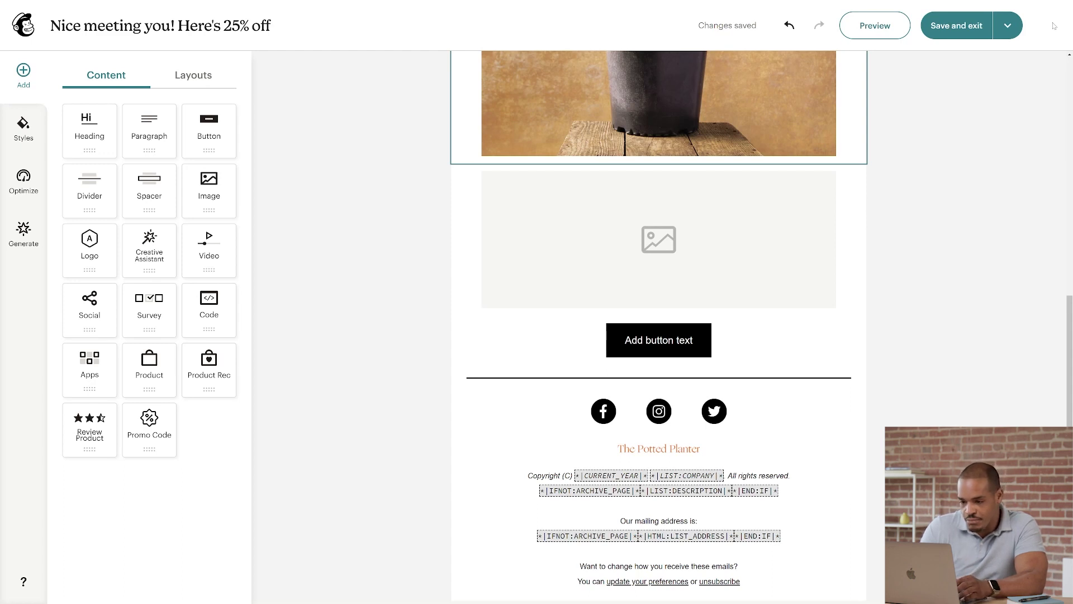
- Show the Save and exit dropdown with Send test email and Save as a template
click(1008, 27)
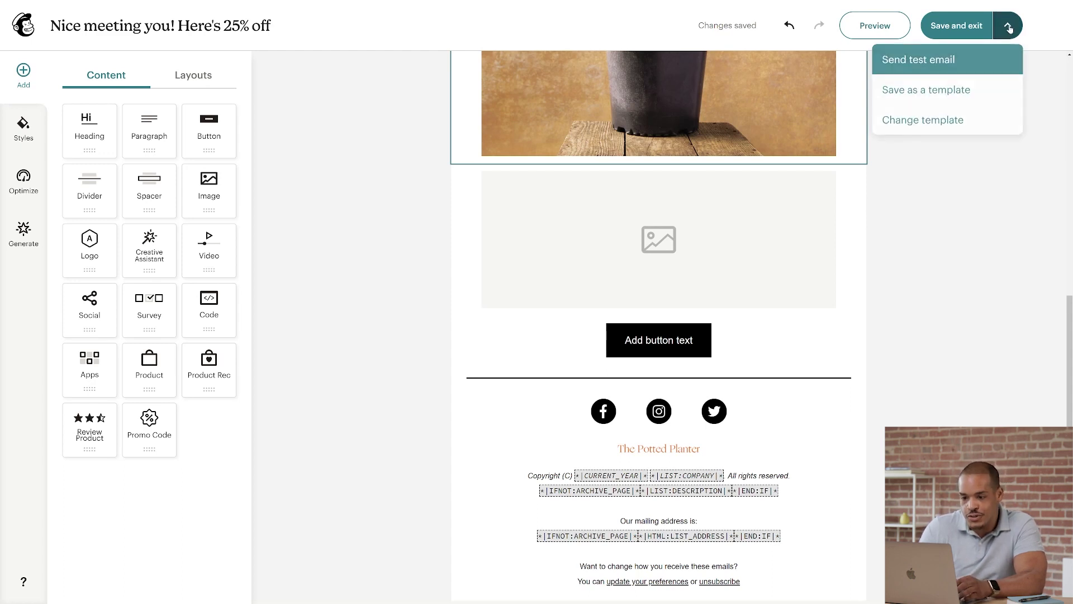